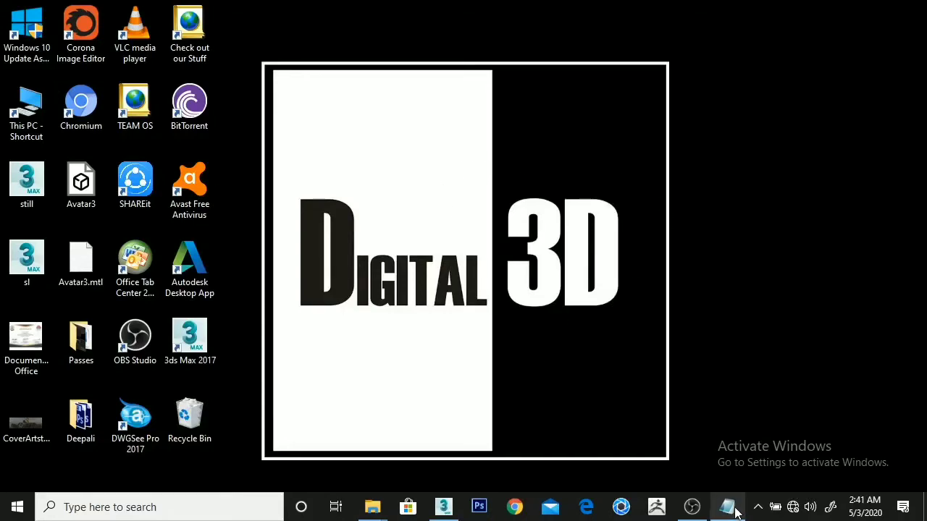
Step: Type the intro line 'Hello friends today we are going to learn Bend Modifier' into the Notepad note
mouse_move(727, 507)
left_click(722, 456)
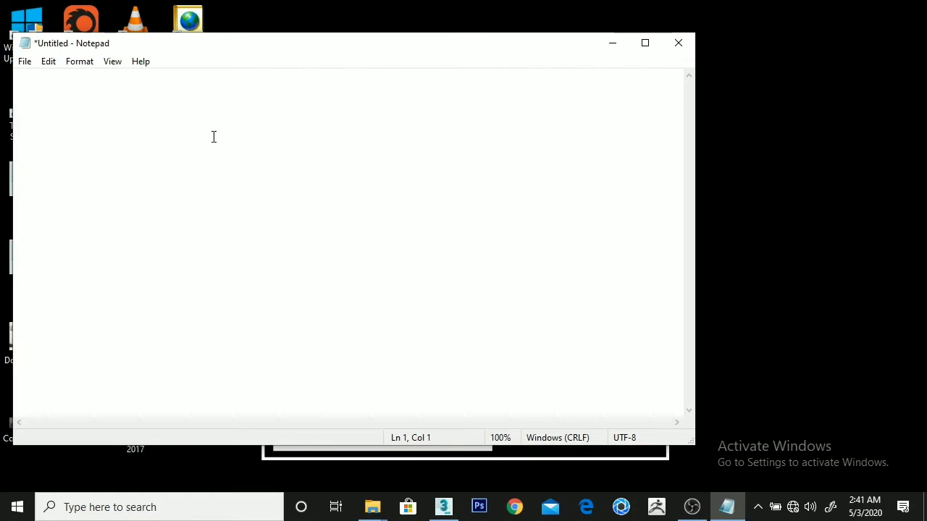
type("He")
type("llo f")
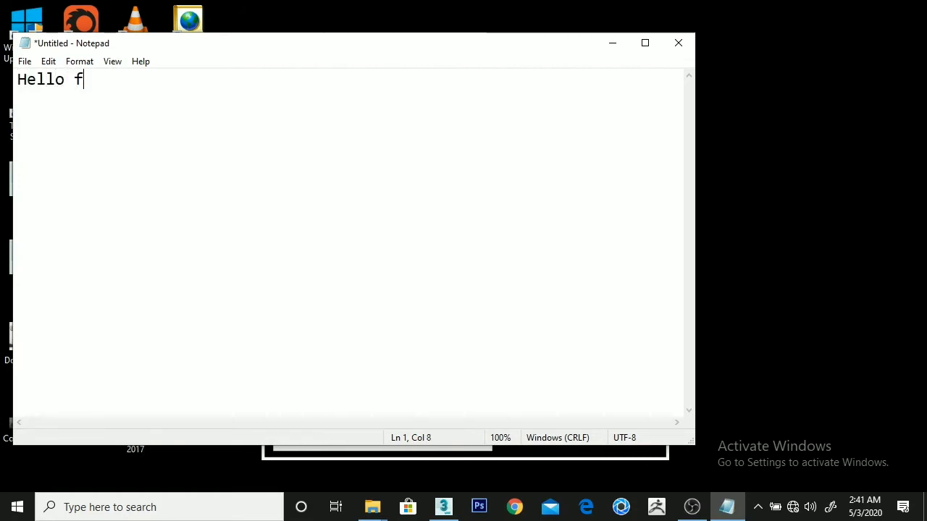
type("riends ")
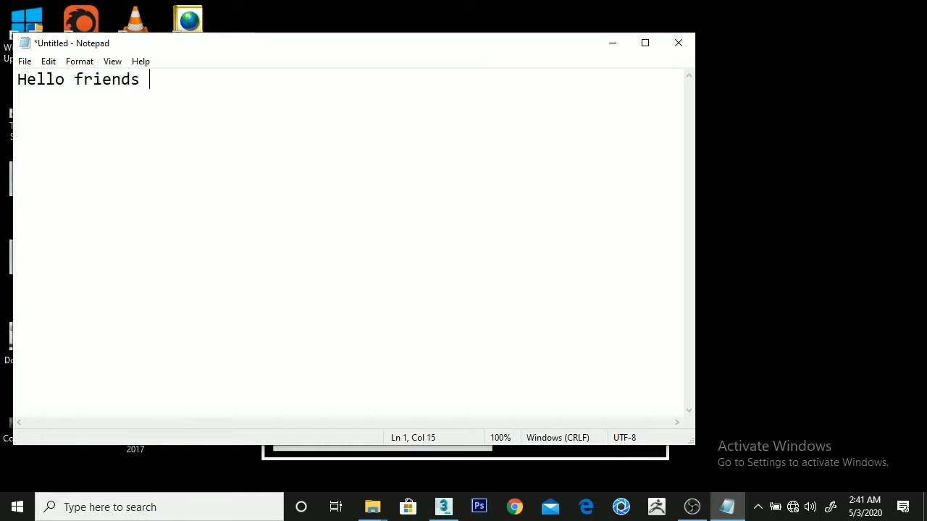
type("today ")
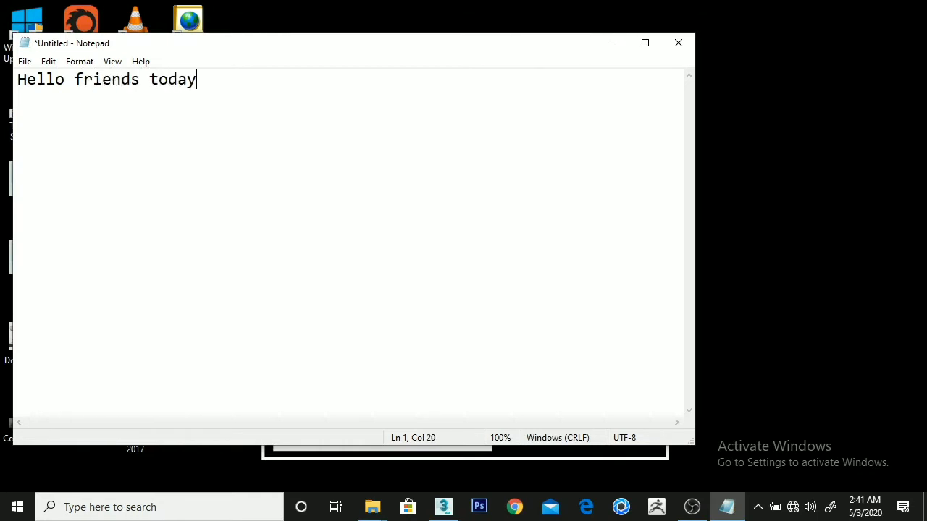
type("we ar")
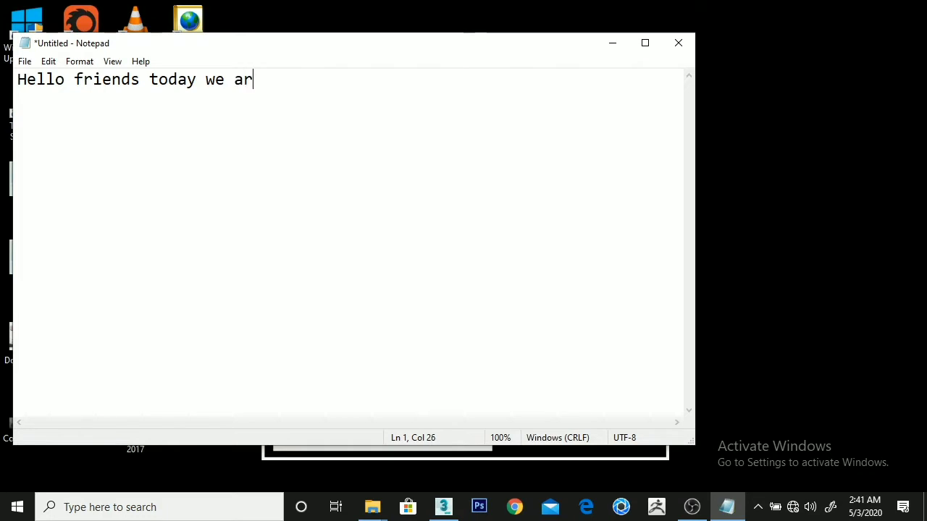
type("e goi")
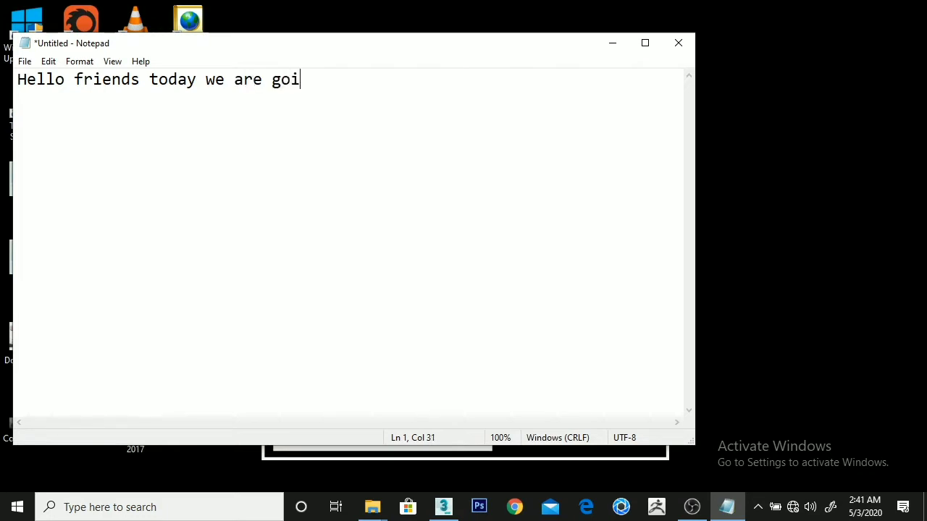
type("ng to ")
type("learn ")
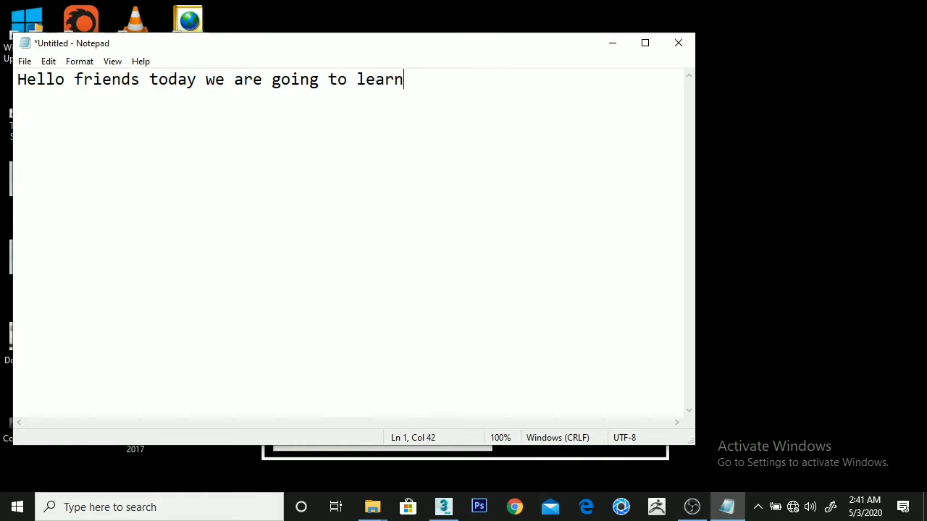
type("B")
type("end Mo")
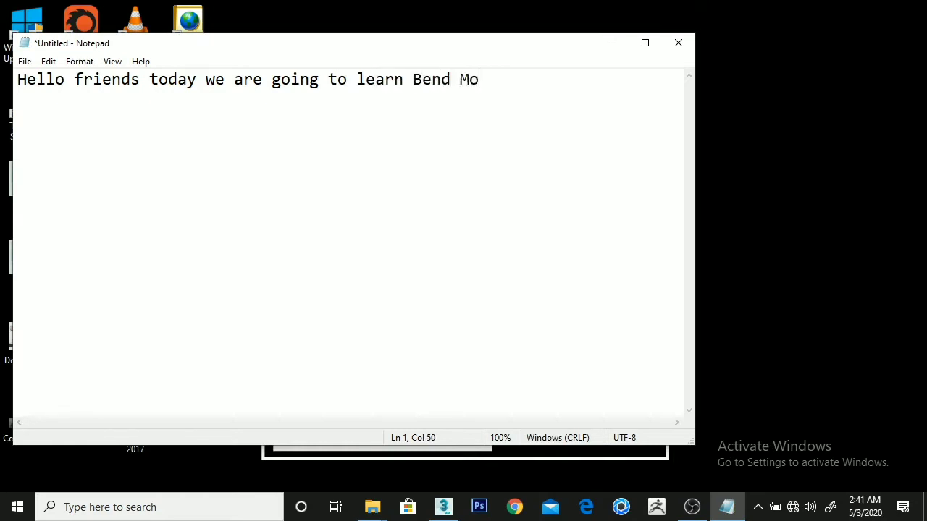
type("difier...")
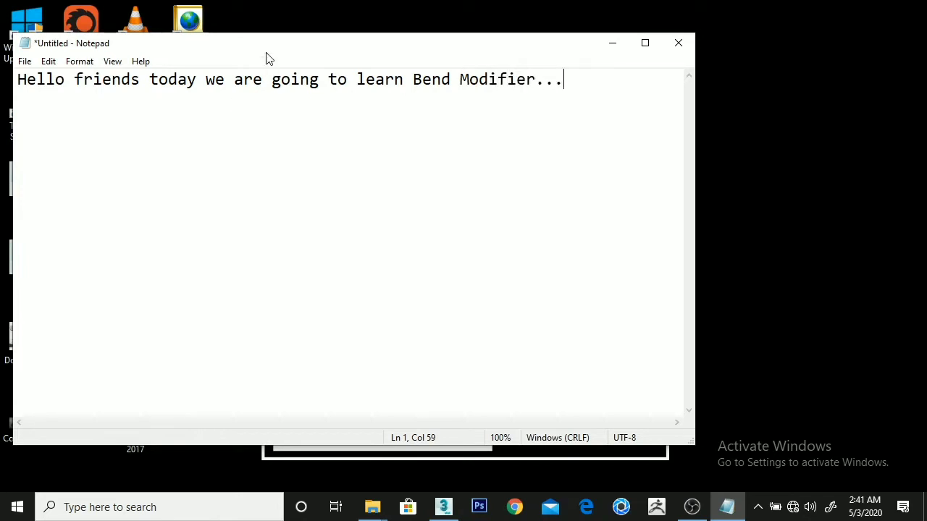
Step: Leave Notepad for 3ds Max and make the Perspective viewport active
left_click(612, 45)
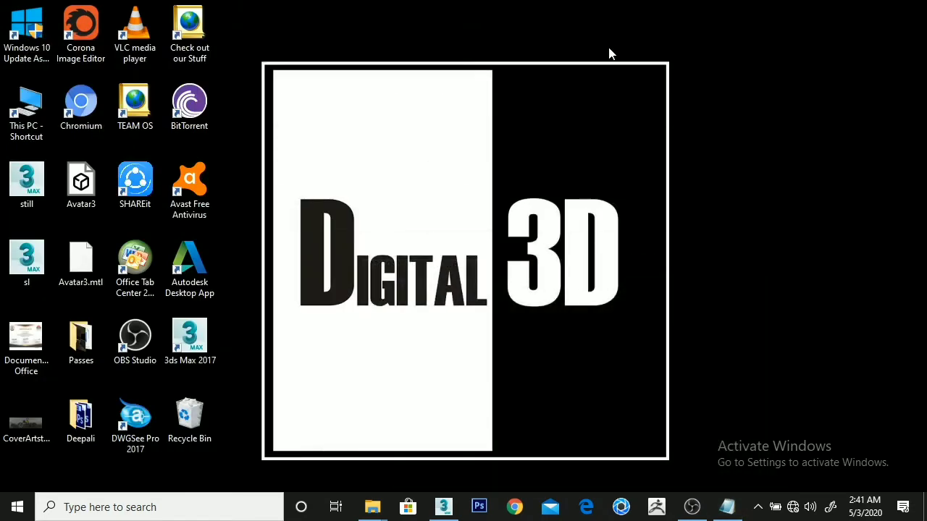
mouse_move(443, 446)
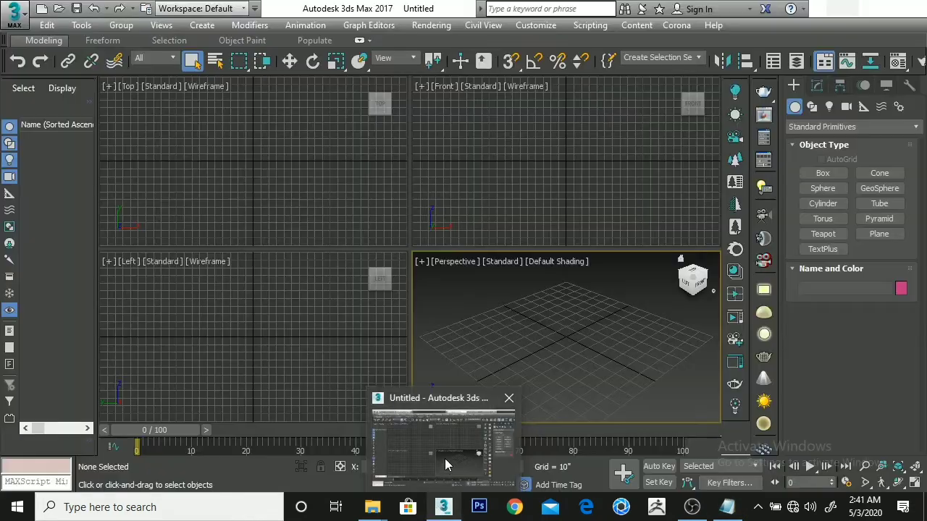
left_click(445, 459)
left_click(340, 191)
left_click(540, 189)
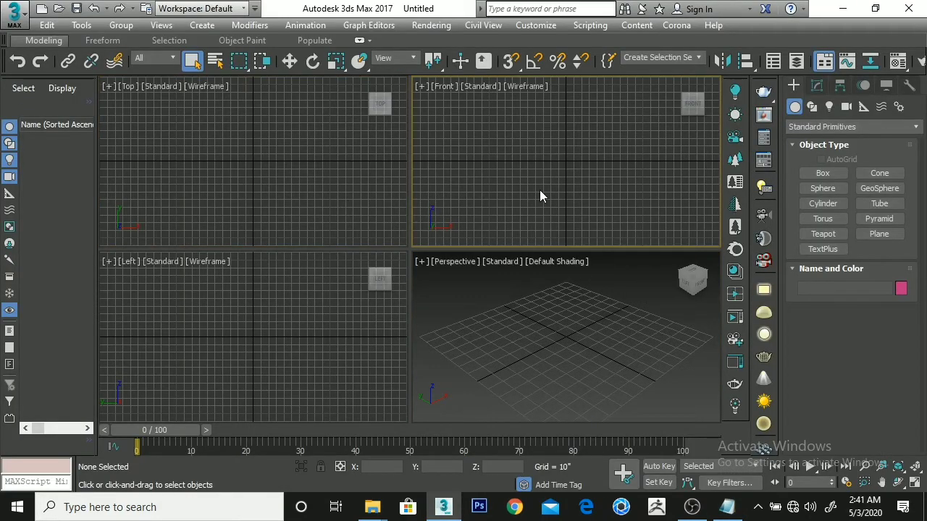
left_click(356, 302)
left_click(439, 310)
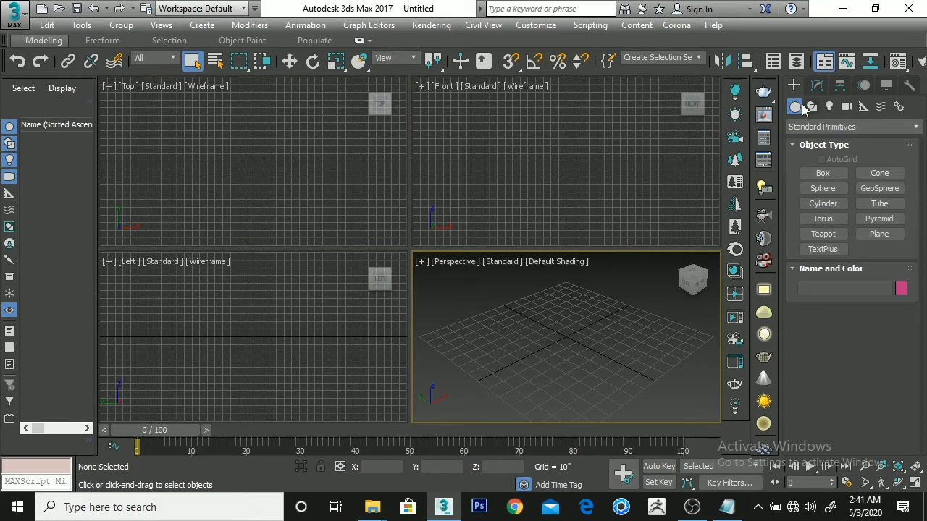
Step: Create a cylinder at the centre of the grid
left_click(822, 206)
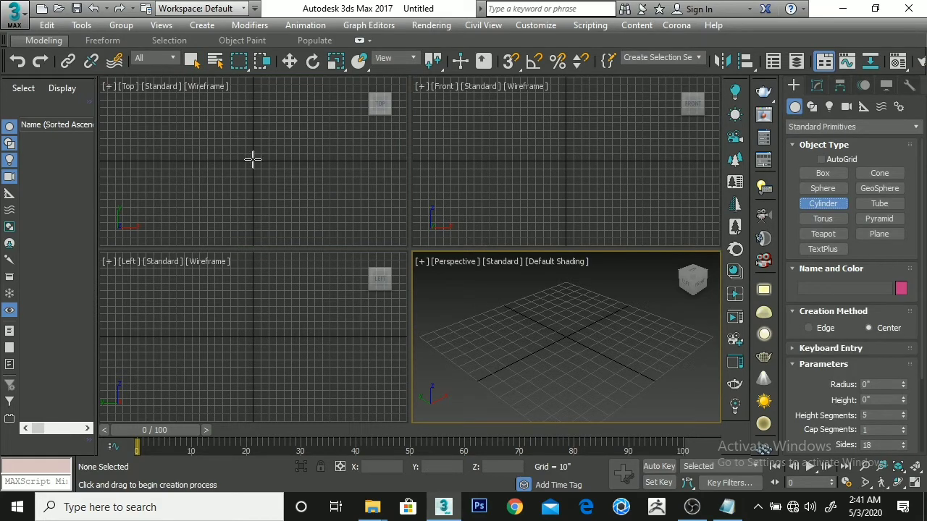
left_click_drag(253, 161, 258, 166)
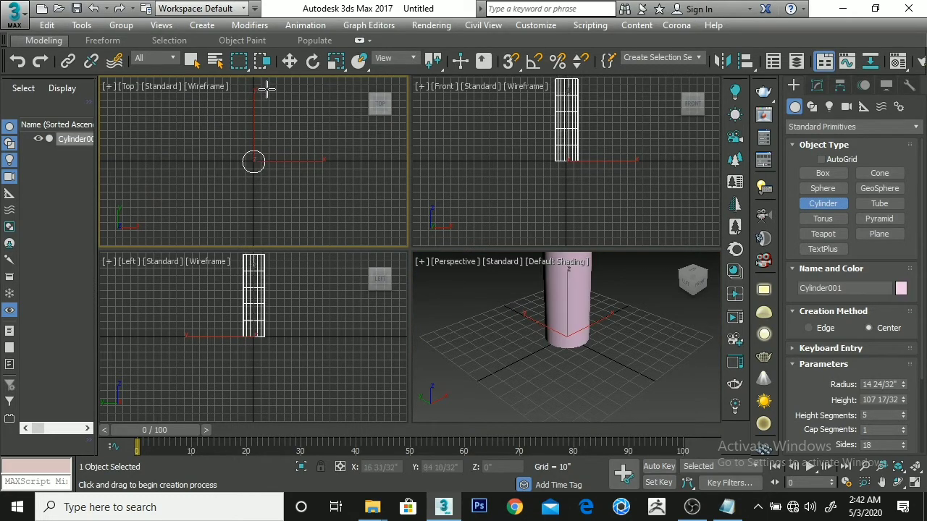
middle_click_drag(507, 300, 513, 331)
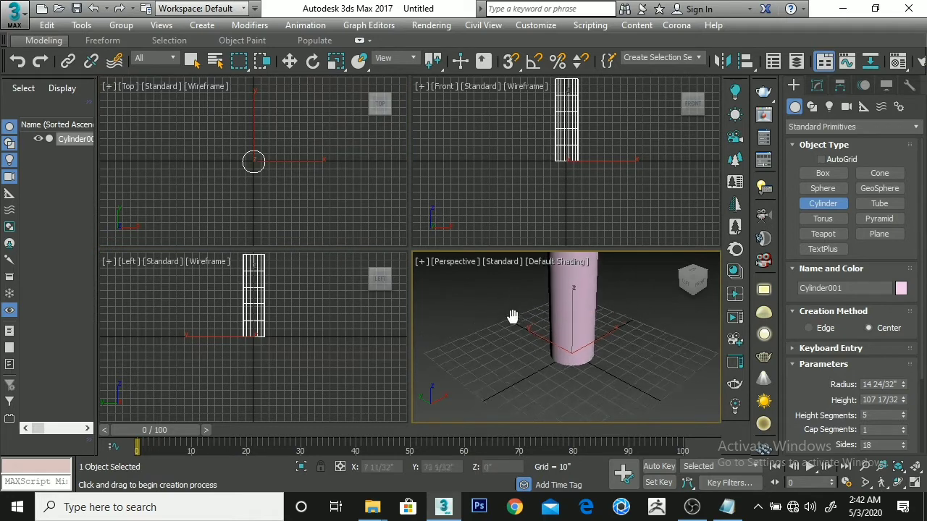
Step: Maximize the Perspective view and turn on Edged Faces to show the cylinder's segments
key("alt+w")
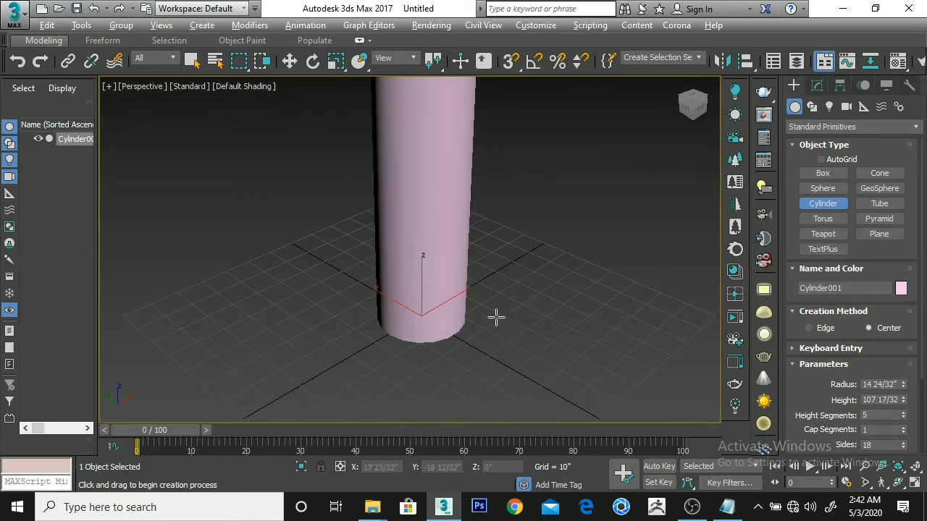
scroll(496, 316, "down", 3)
scroll(491, 248, "down", 1)
middle_click_drag(490, 248, 482, 290, "alt")
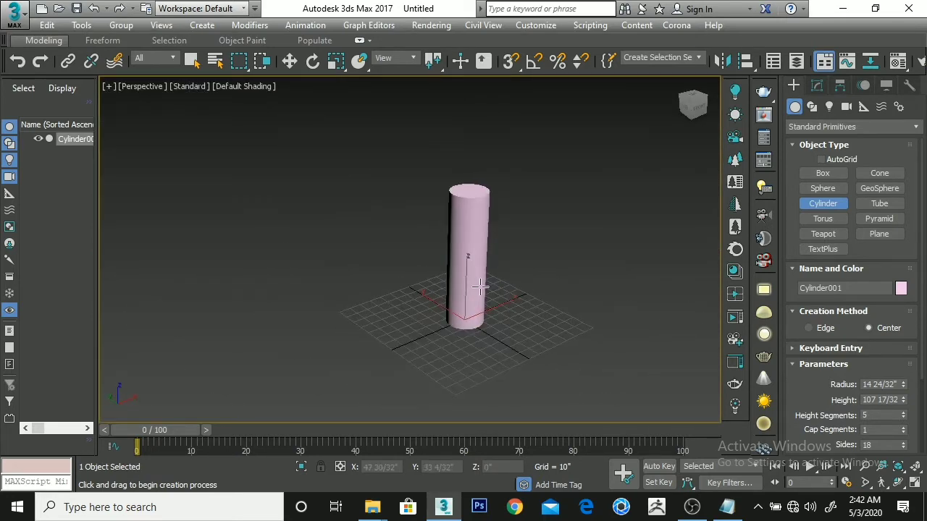
key("w")
key("F4")
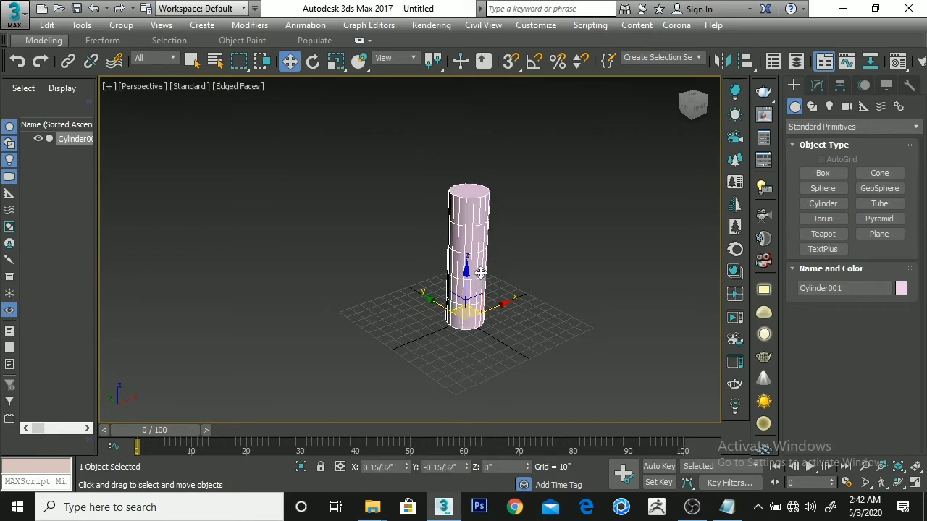
scroll(483, 297, "up", 2)
scroll(483, 301, "up", 2)
middle_click_drag(482, 302, 470, 286, "alt")
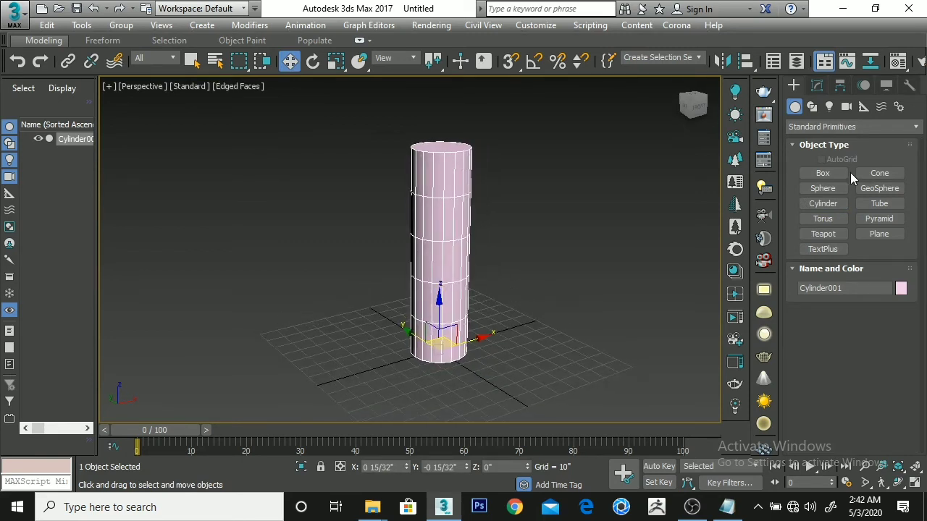
Step: Set the cylinder radius to 10 and make it much taller, about 192 inches
left_click(816, 85)
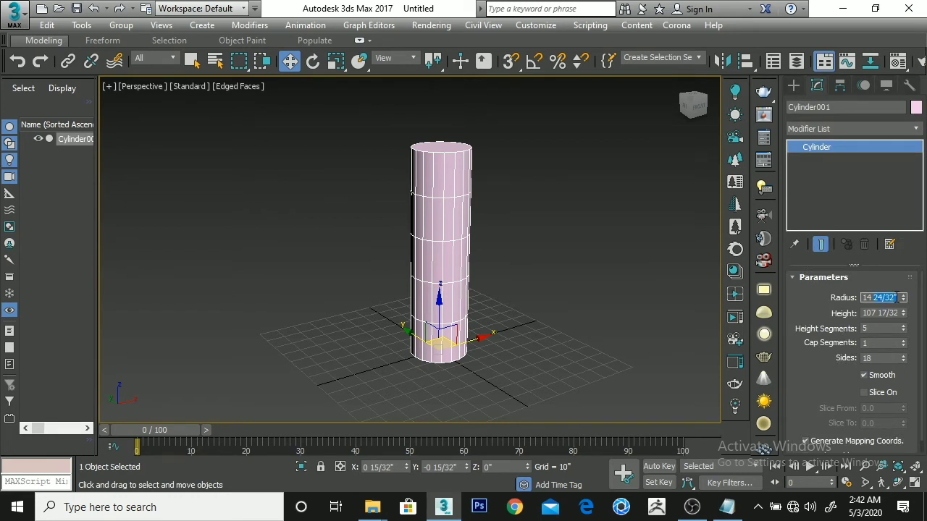
type("10")
key("Return")
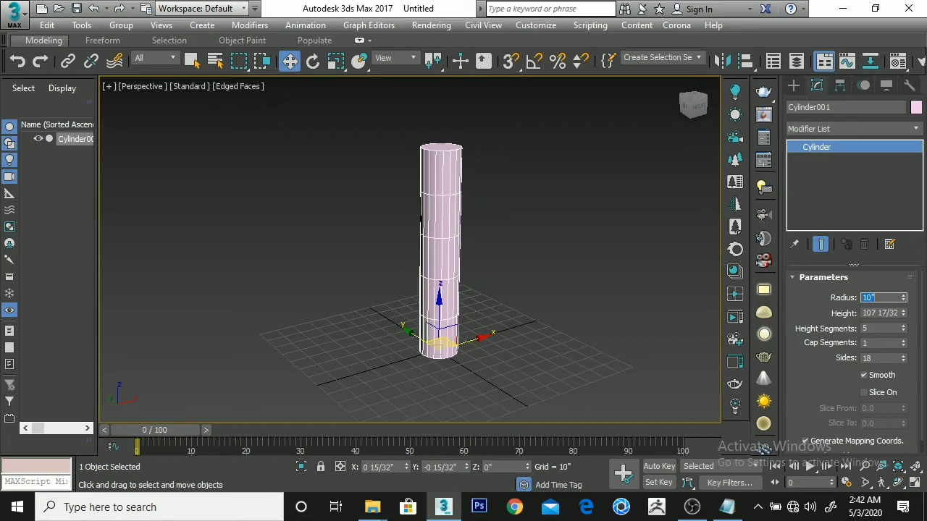
left_click(889, 312)
left_click_drag(902, 316, 912, 250)
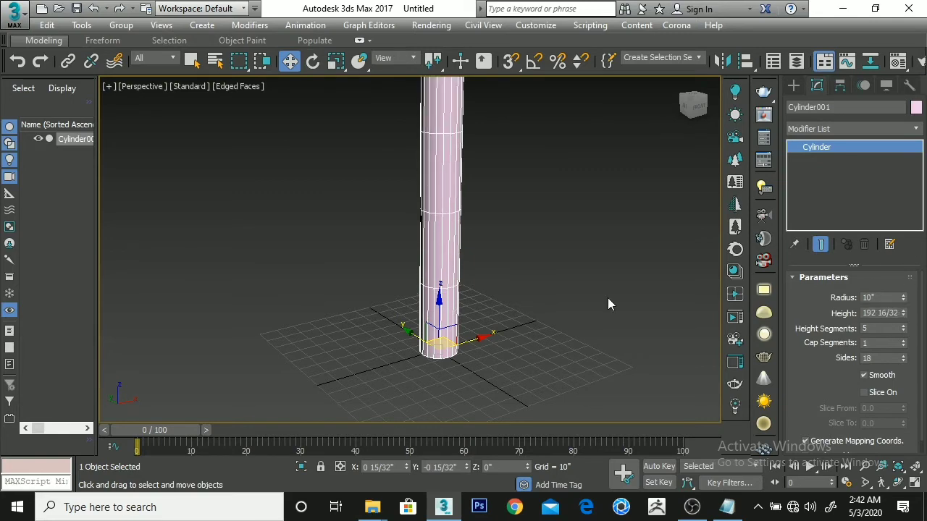
scroll(501, 305, "down", 2)
scroll(407, 283, "up", 1)
scroll(423, 296, "up", 1)
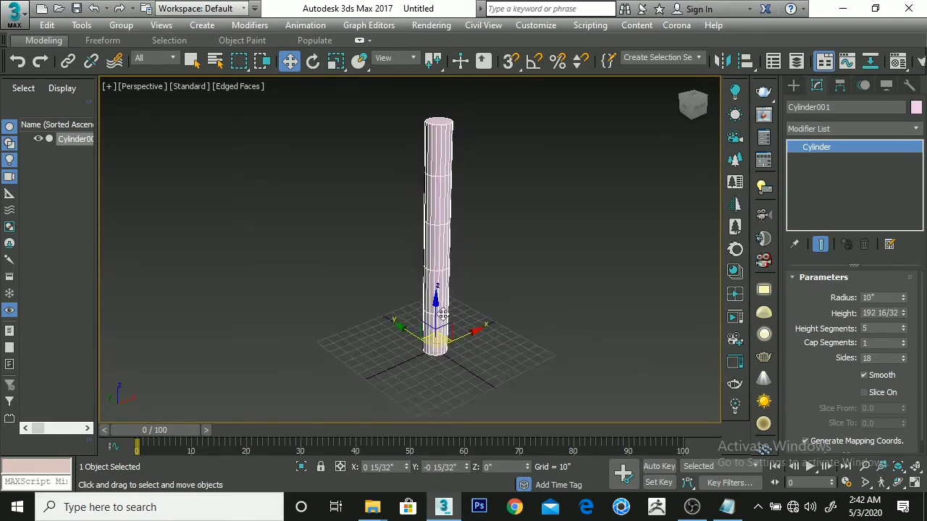
middle_click_drag(428, 299, 457, 319, "alt")
Step: Thin the cylinder to radius 7 and reset Height Segments to 1
left_click(879, 298)
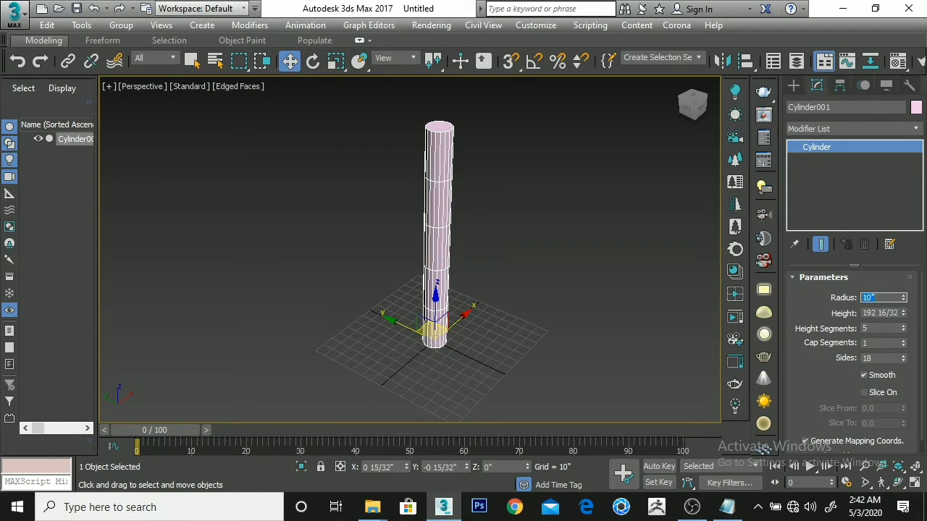
type("7")
key("Return")
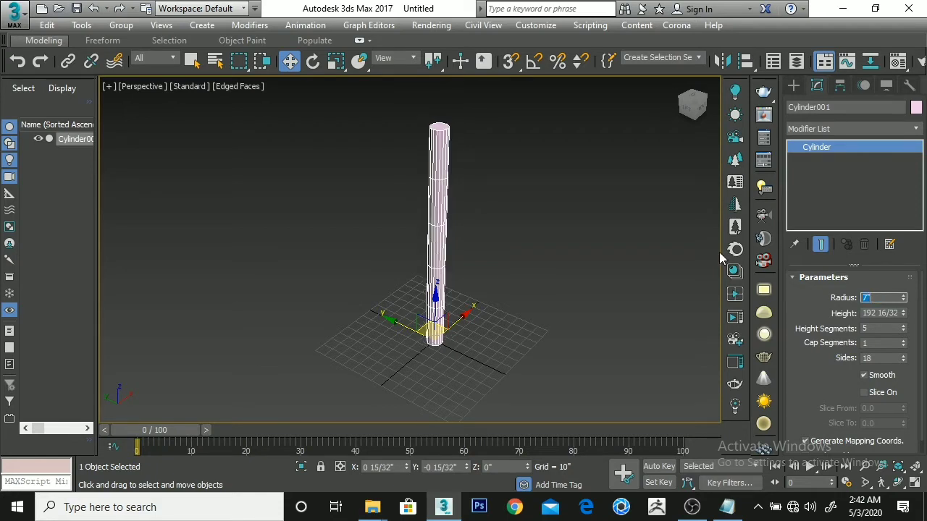
middle_click_drag(510, 297, 485, 271, "alt")
scroll(453, 255, "up", 3)
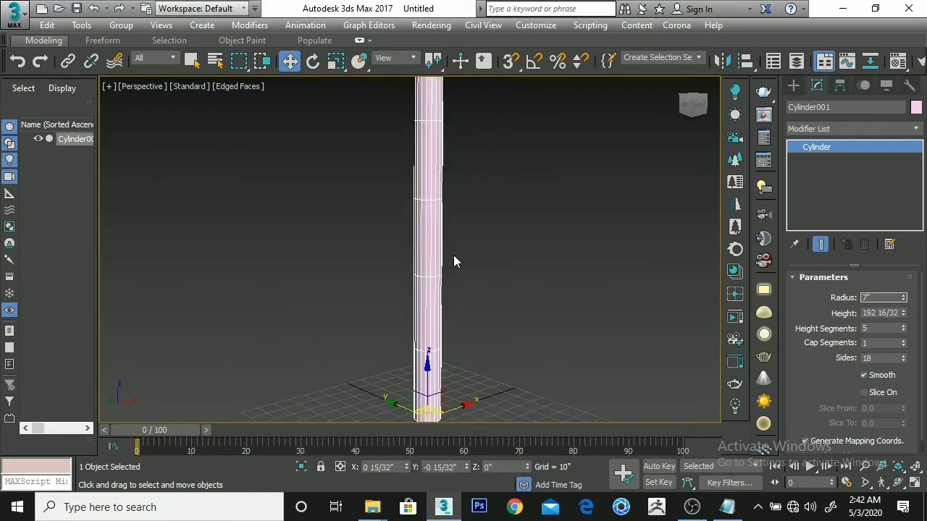
scroll(454, 255, "down", 3)
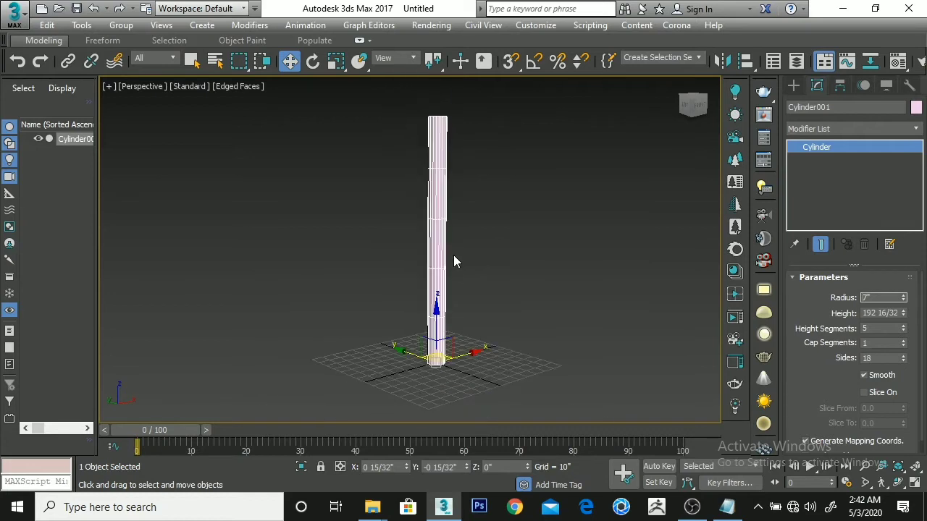
left_click(903, 326)
right_click(903, 332)
scroll(433, 249, "up", 3)
scroll(405, 189, "up", 1)
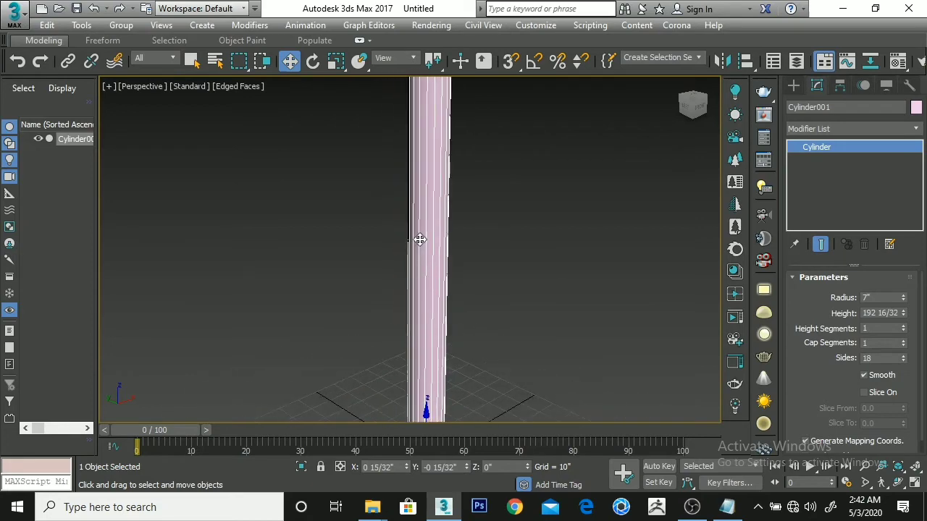
scroll(420, 239, "down", 3)
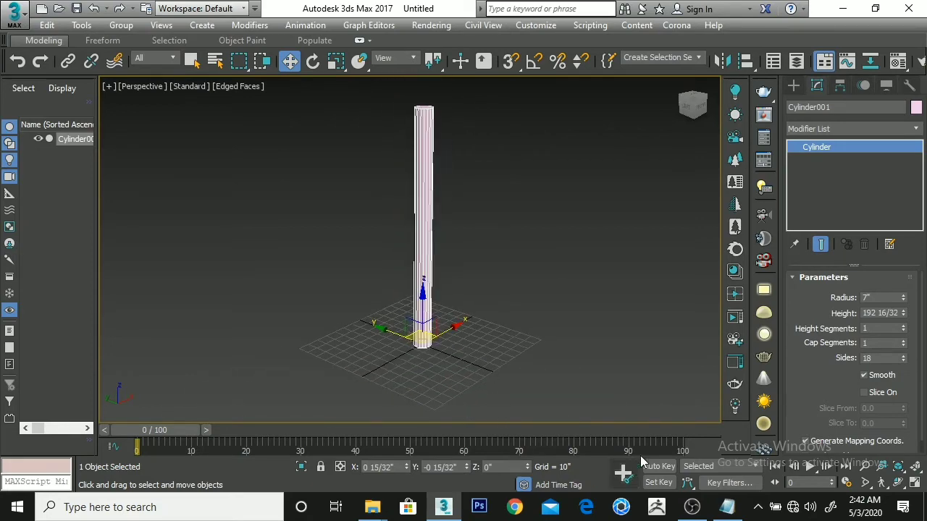
Step: Add a second Notepad line reading 'Don't forget to add these segments'
left_click(735, 512)
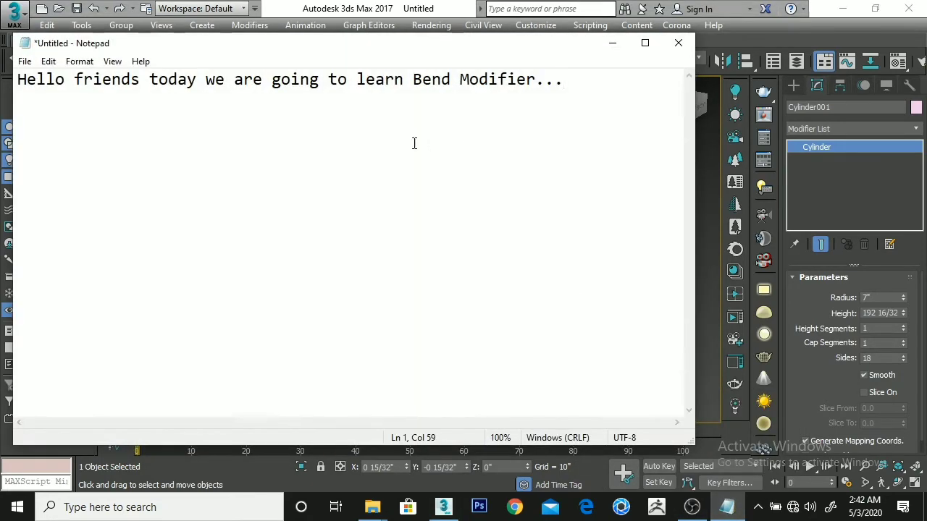
key("Return")
type("Don'")
type("t ")
type("forget ")
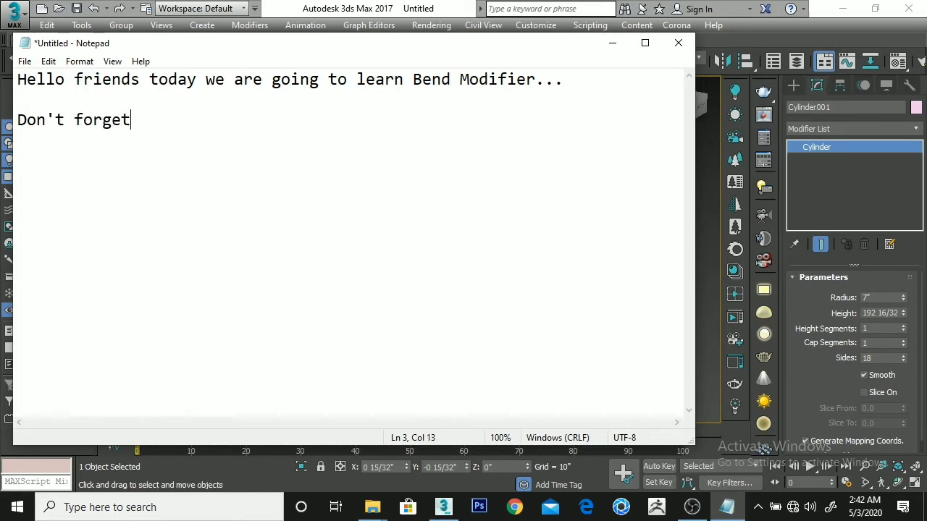
type("to ")
type("add the")
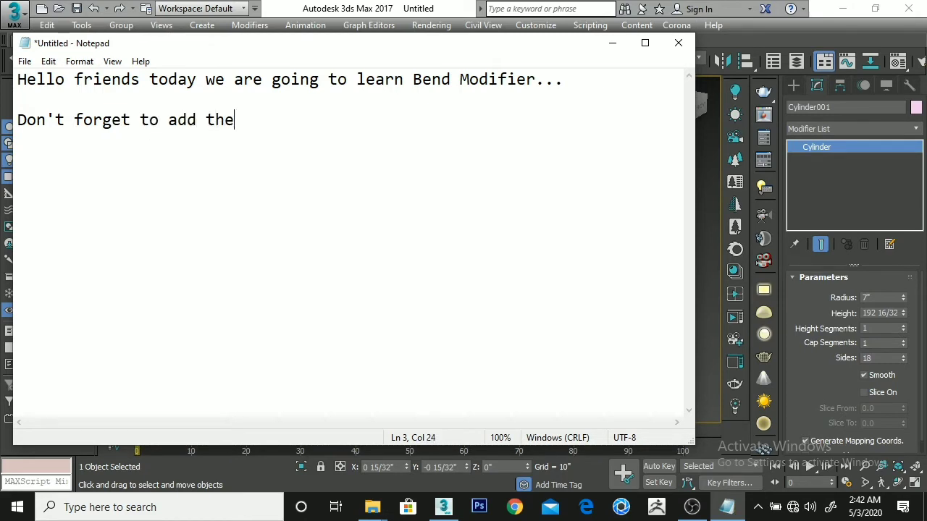
type("se seg")
type("ment")
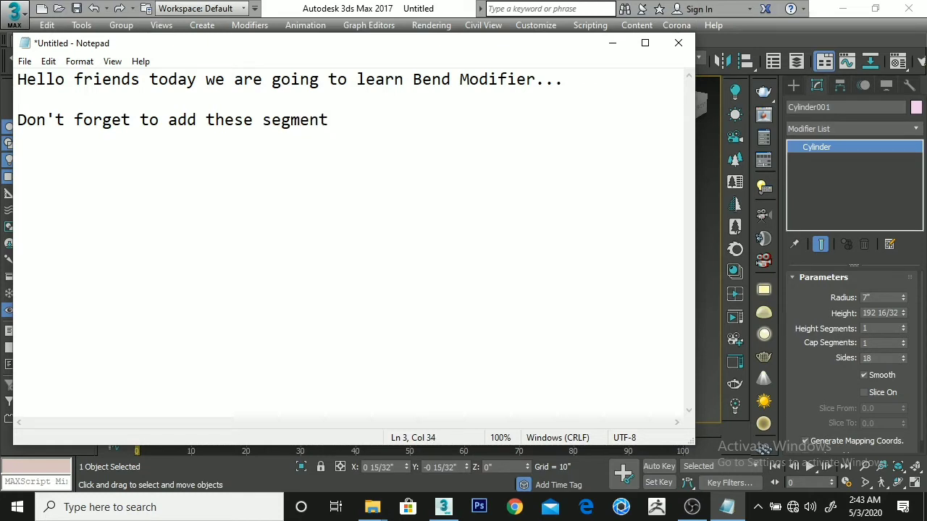
type("s..")
Step: Back in 3ds Max, raise the cylinder's Height Segments to 10
left_click(613, 43)
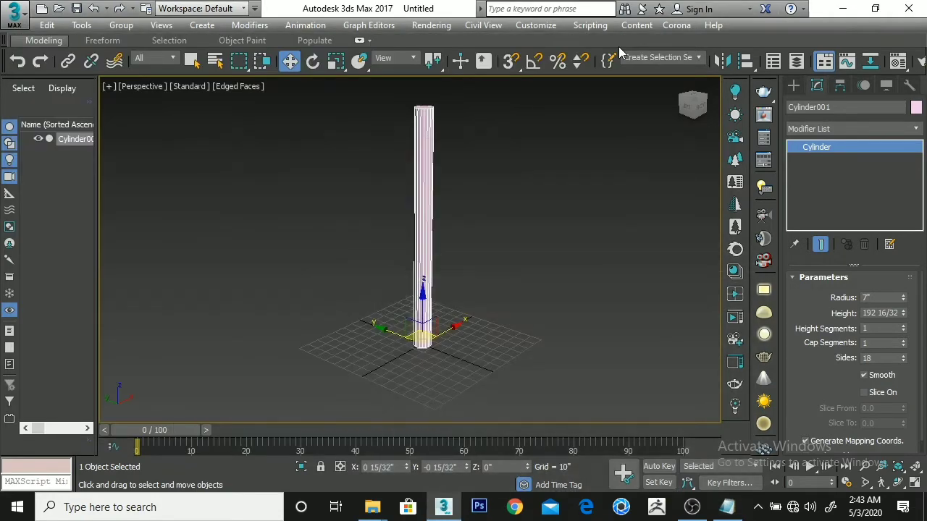
left_click(903, 327)
left_click(904, 327)
left_click(904, 327)
left_click(904, 326)
left_click(904, 326)
left_click(904, 327)
scroll(470, 268, "up", 2)
scroll(447, 275, "up", 2)
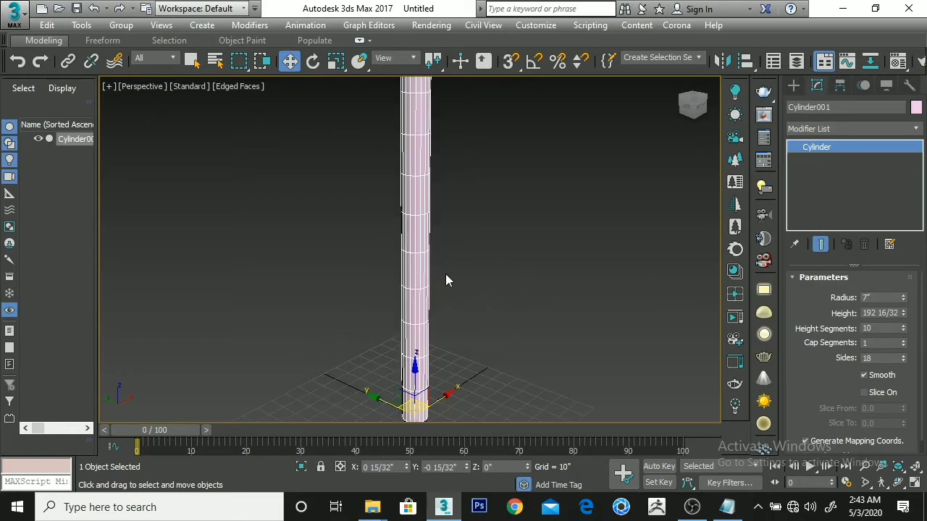
scroll(321, 207, "down", 3)
middle_click_drag(321, 207, 384, 226, "alt")
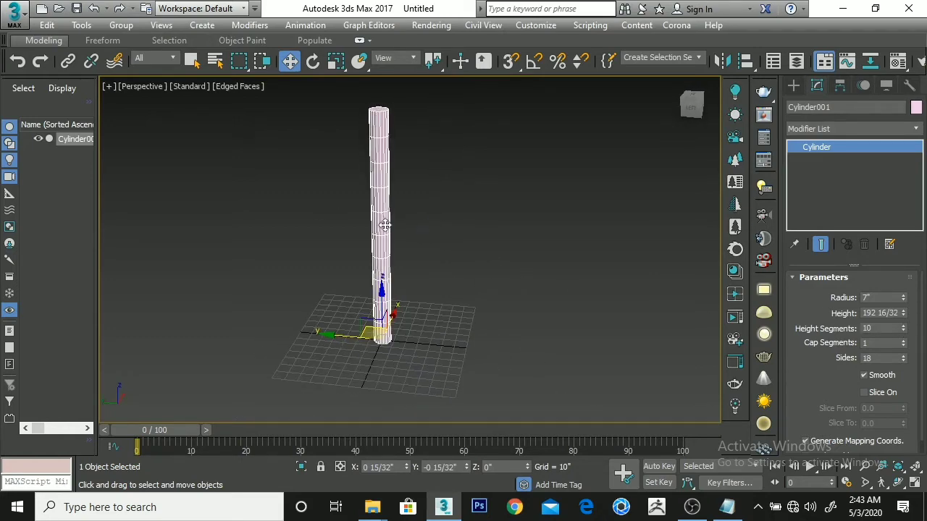
Step: Add a Bend modifier to the cylinder from the Modifier List
left_click(856, 127)
key("b")
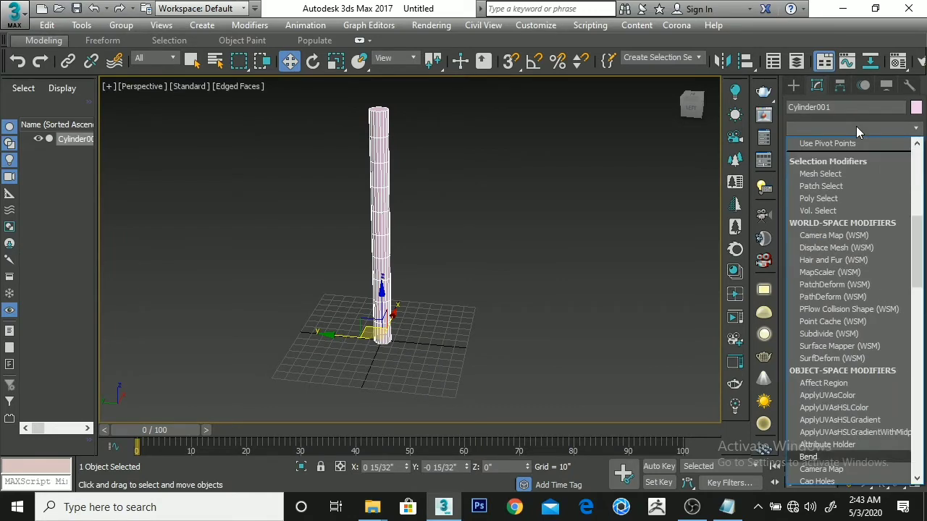
left_click(833, 145)
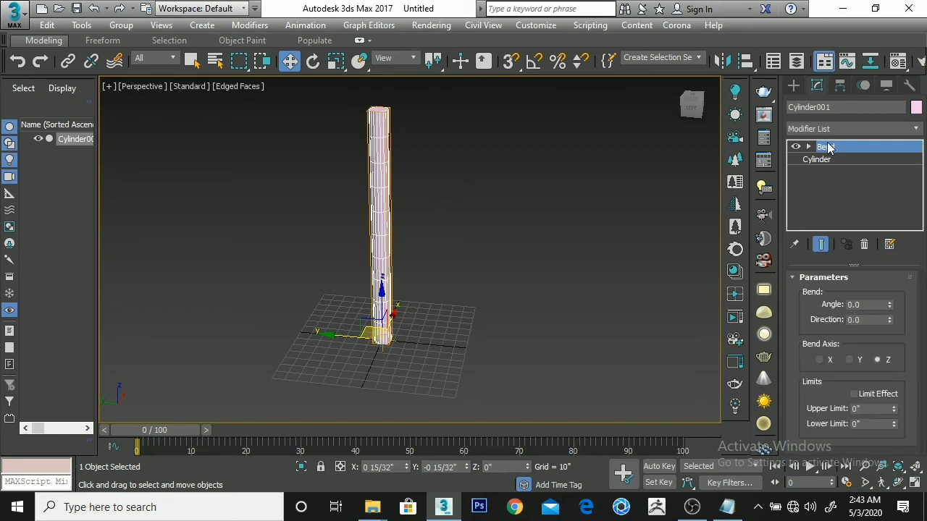
mouse_move(453, 208)
middle_mouse_down()
mouse_move(510, 224)
mouse_move(464, 207)
middle_mouse_up()
scroll(476, 231, "up", 4)
scroll(476, 231, "down", 4)
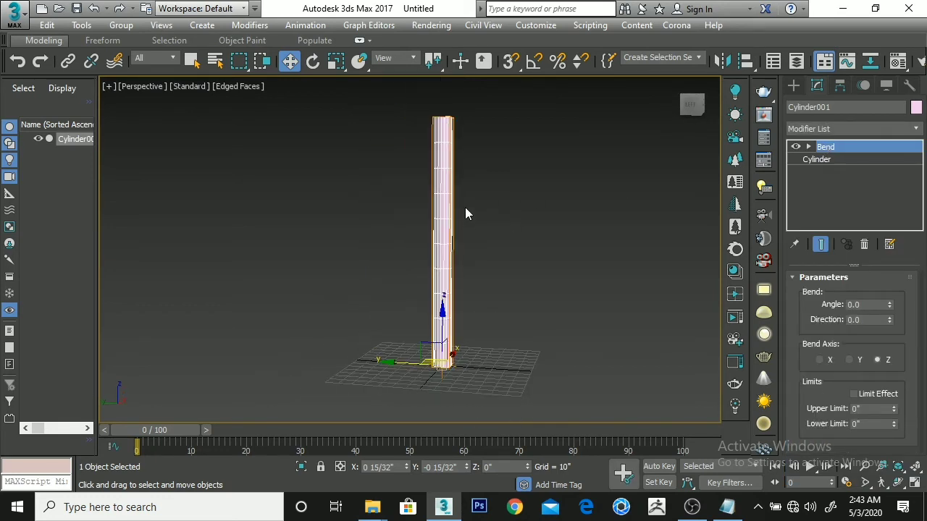
Step: Set the bend angle to 45, then 90, and finally -90 degrees
left_click(880, 304)
type("45")
key("Return")
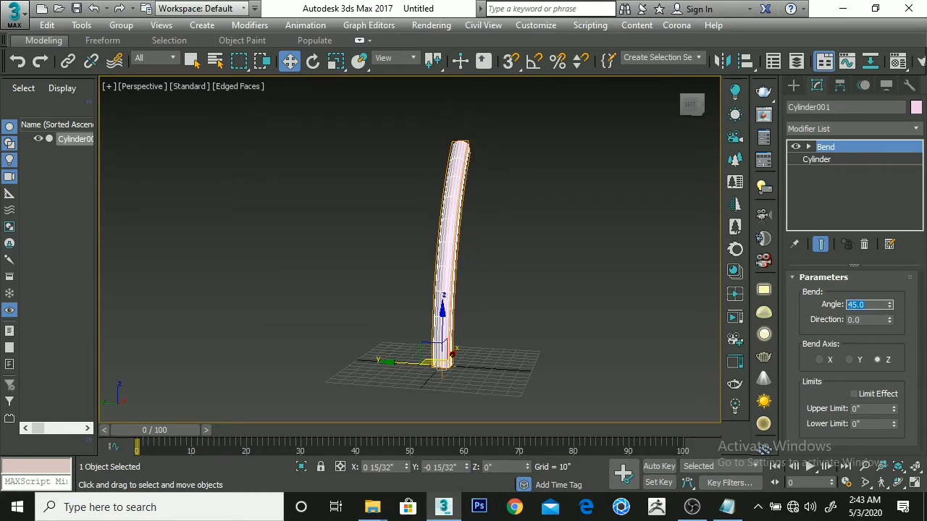
middle_click_drag(501, 342, 380, 341, "alt")
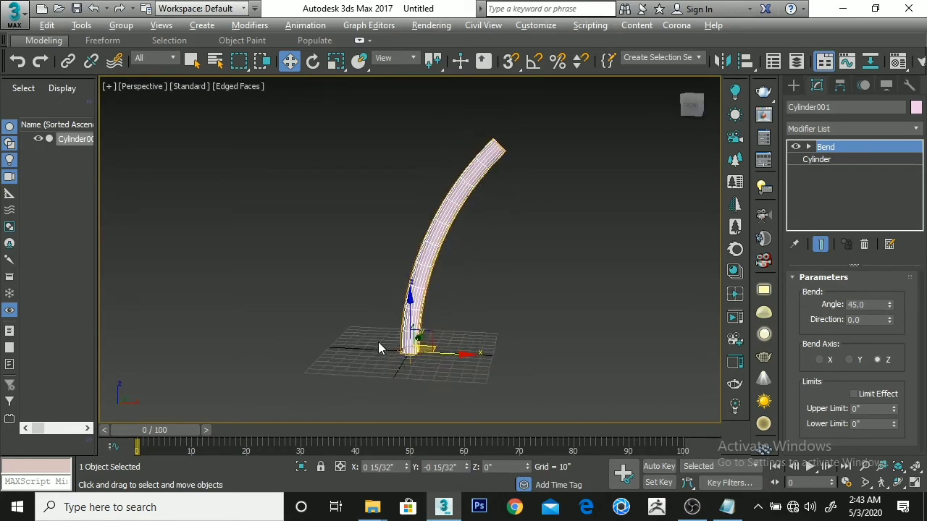
left_click(874, 305)
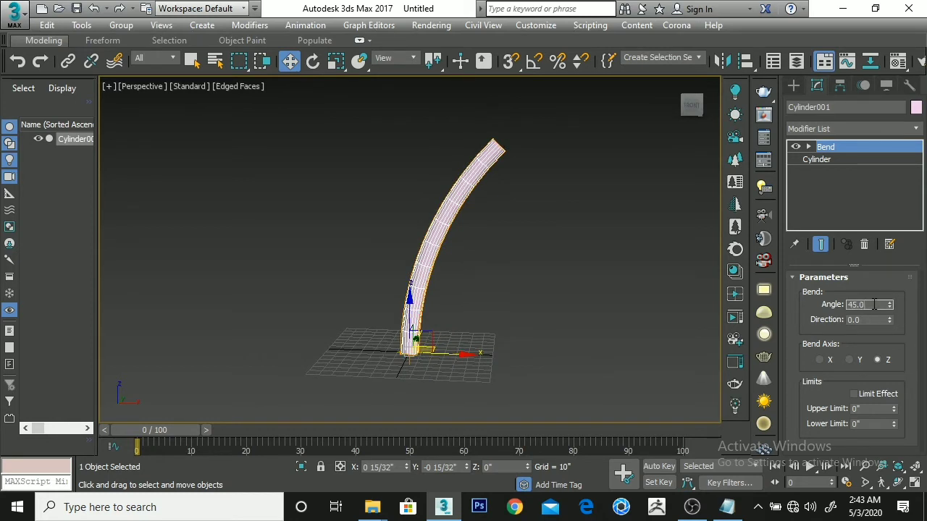
type("90")
key("Return")
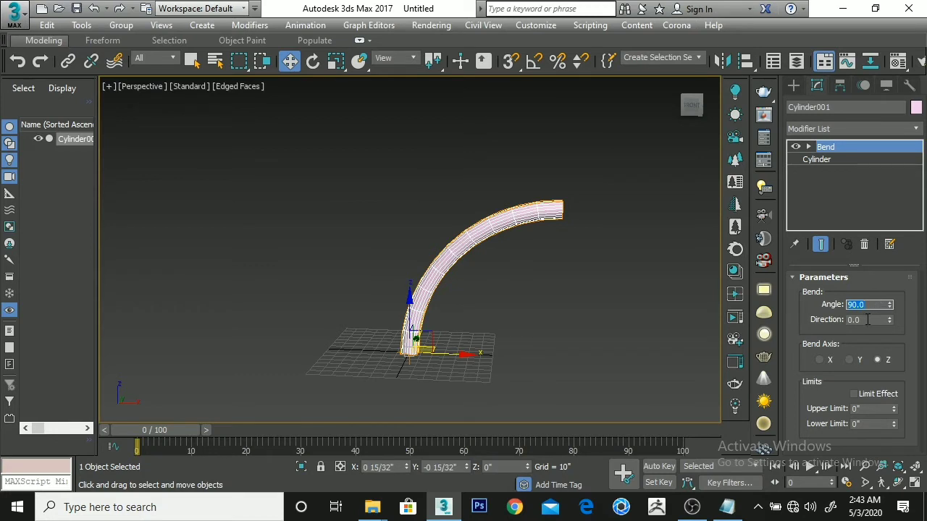
left_click(867, 319)
left_click(847, 305)
type("-")
key("Return")
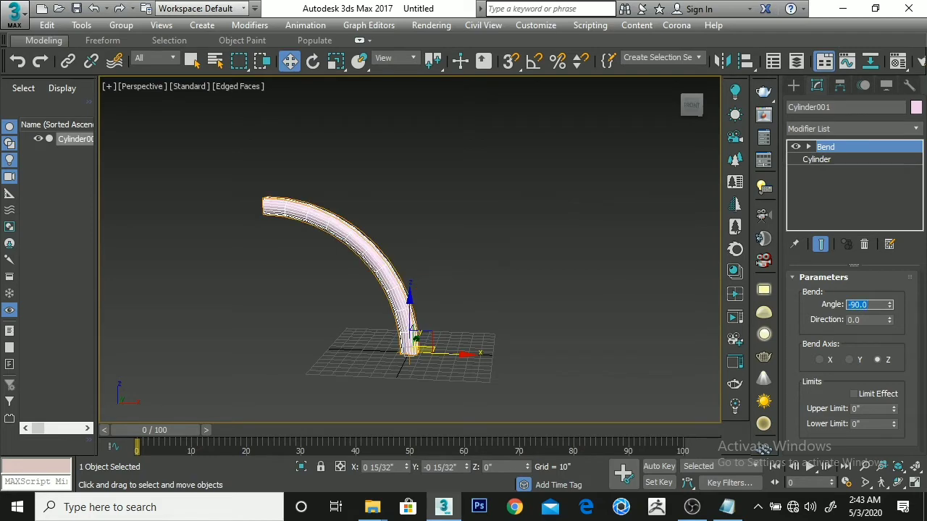
mouse_move(317, 331)
middle_mouse_down("alt")
mouse_move(466, 342)
mouse_move(506, 333)
middle_mouse_up("alt")
scroll(465, 342, "up", 2)
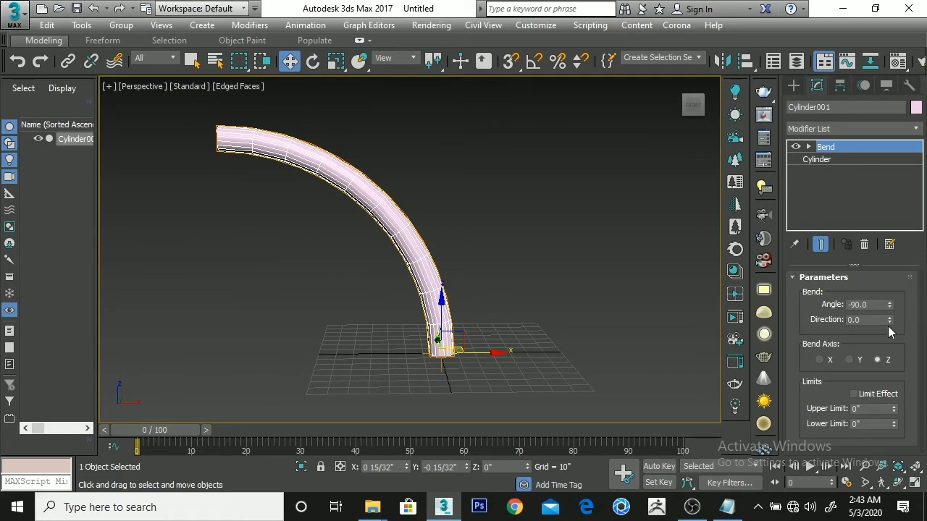
mouse_move(889, 319)
left_mouse_down()
mouse_move(899, 221)
mouse_move(916, 234)
mouse_move(915, 308)
left_mouse_up()
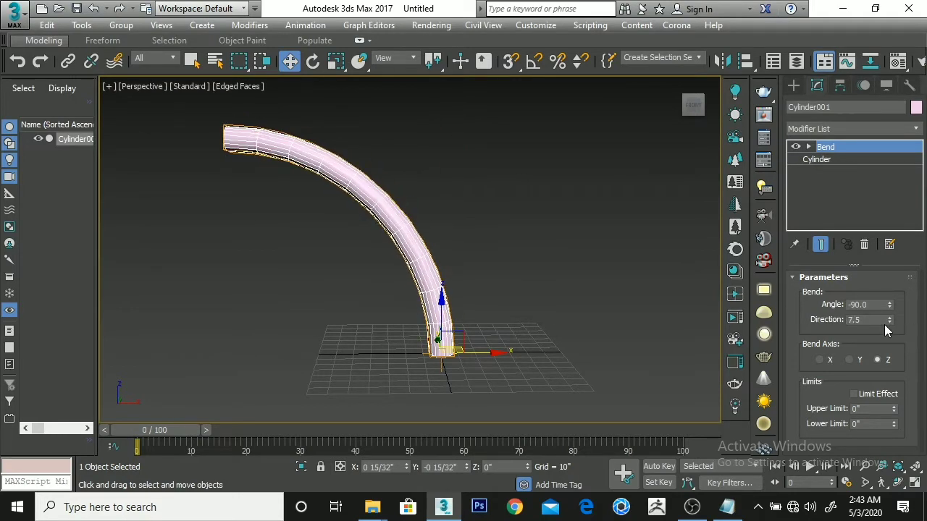
right_click(888, 324)
middle_click_drag(373, 262, 477, 276, "alt")
left_click(828, 361)
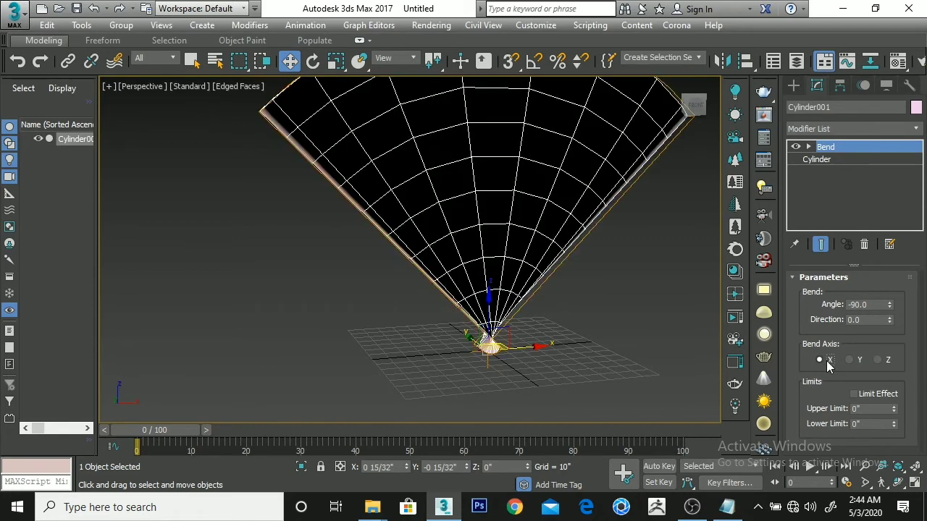
left_click(851, 362)
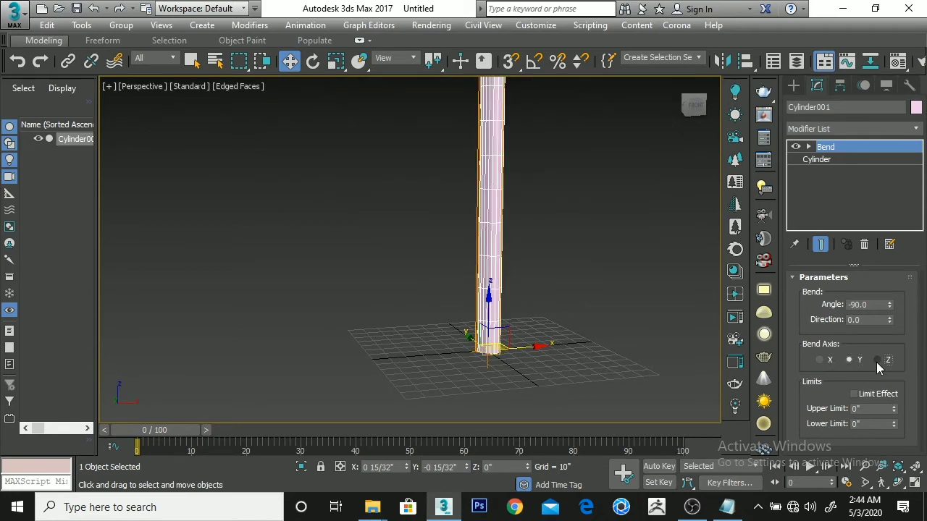
left_click(877, 361)
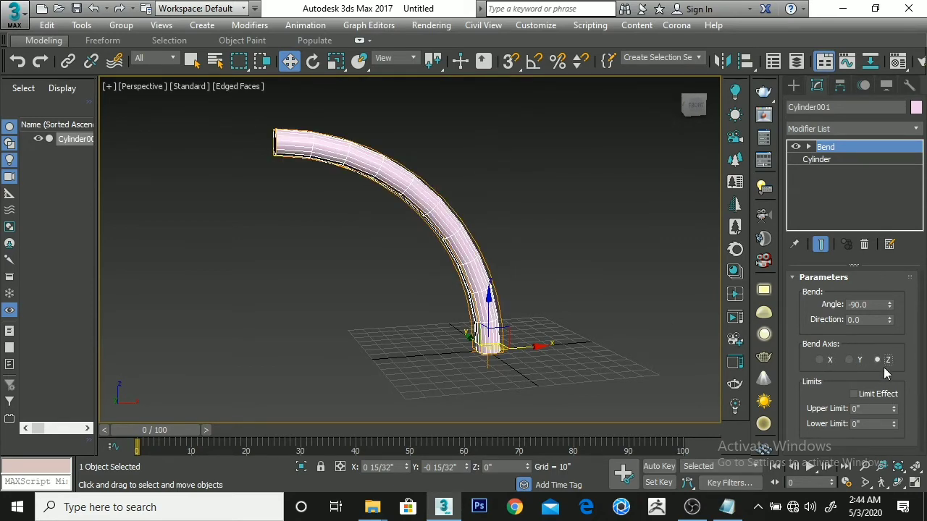
mouse_move(504, 327)
middle_mouse_down("alt")
mouse_move(548, 311)
mouse_move(489, 304)
mouse_move(500, 310)
middle_mouse_up("alt")
Step: Enable Limit Effect and set the Bend's Upper Limit to 90 degrees
left_click(863, 395)
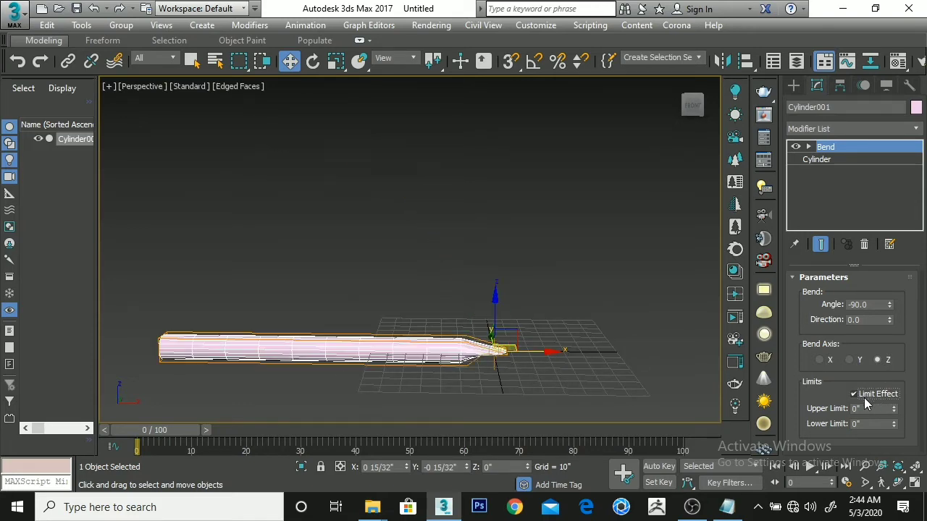
left_click(871, 410)
key("Return")
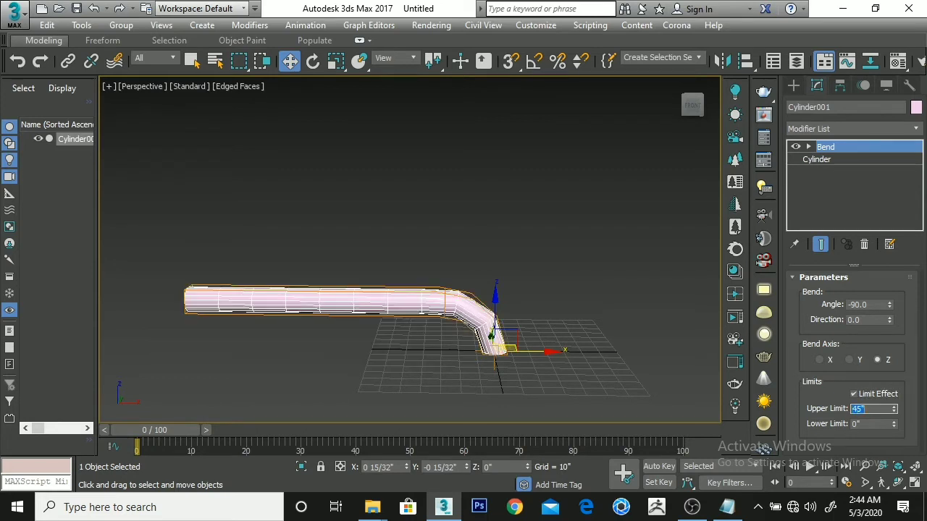
type("90")
key("Return")
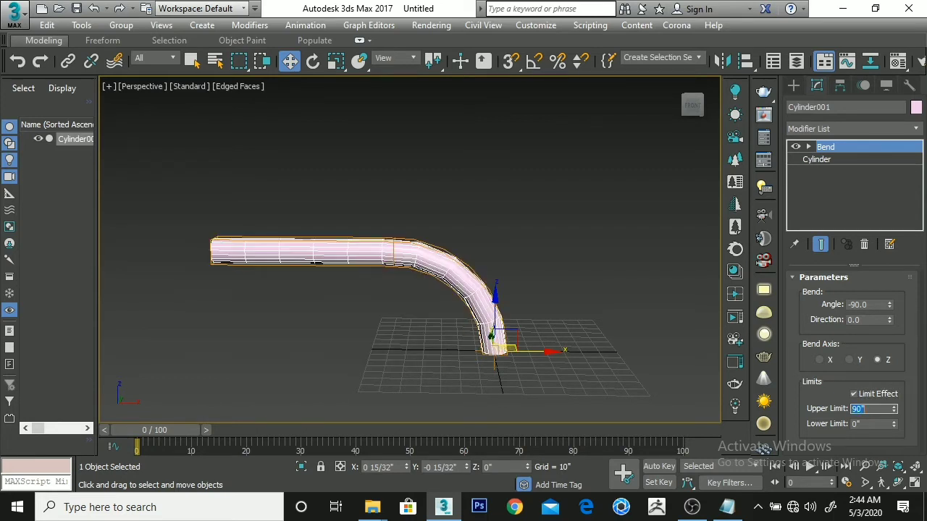
middle_click_drag(546, 370, 538, 352, "alt")
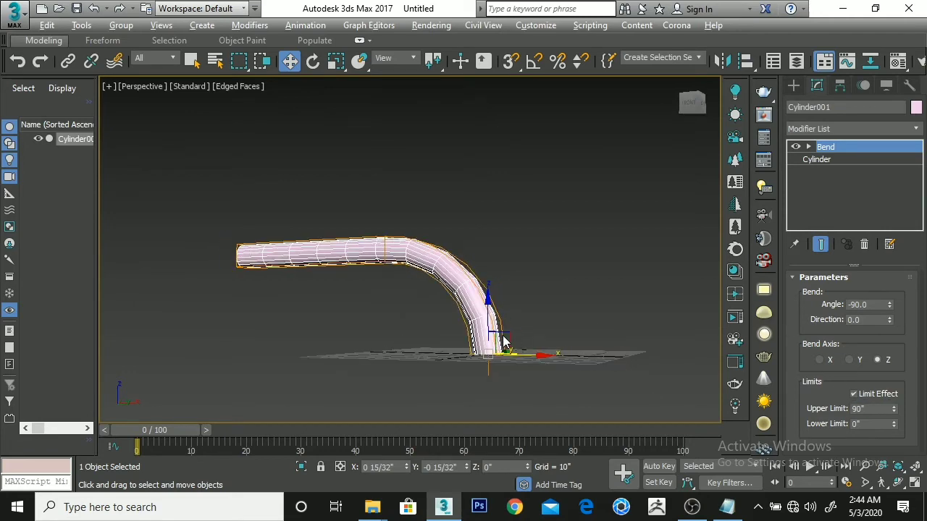
left_click(808, 147)
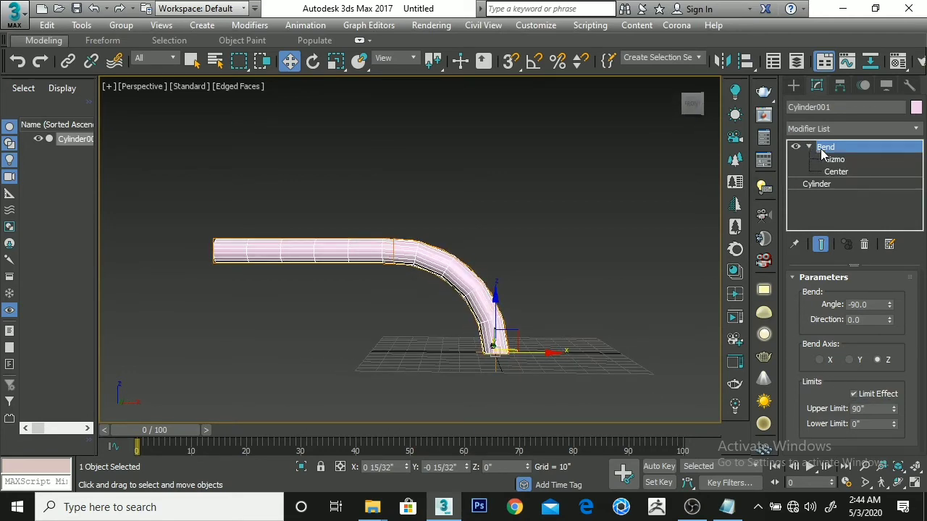
Step: Move the Bend gizmo up about 91 inches along the cylinder
left_click(834, 159)
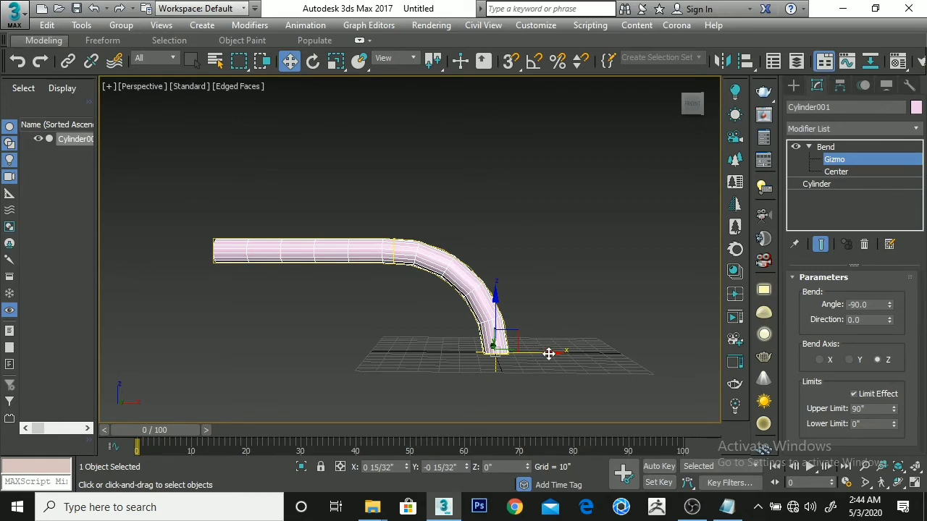
middle_click_drag(540, 354, 548, 362, "alt")
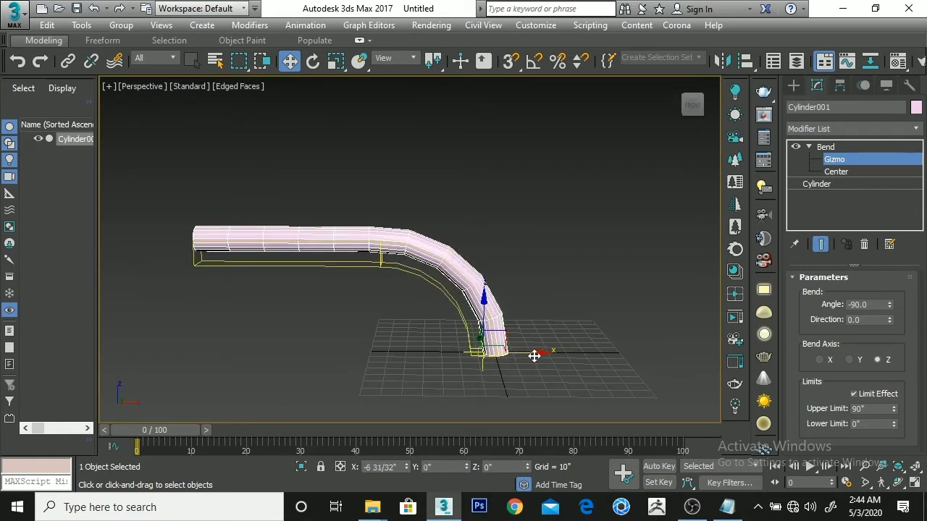
left_click_drag(546, 355, 548, 352)
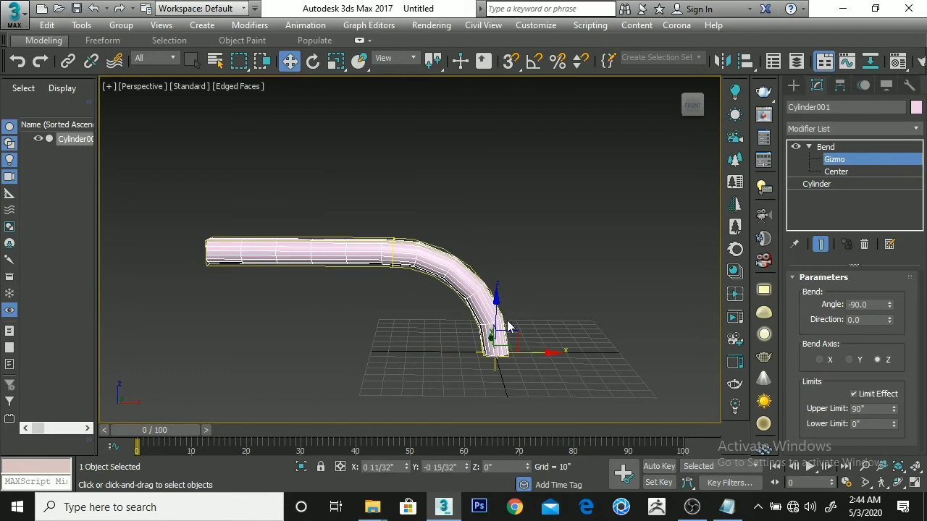
mouse_move(497, 298)
left_mouse_down()
mouse_move(512, 235)
mouse_move(514, 136)
left_mouse_up()
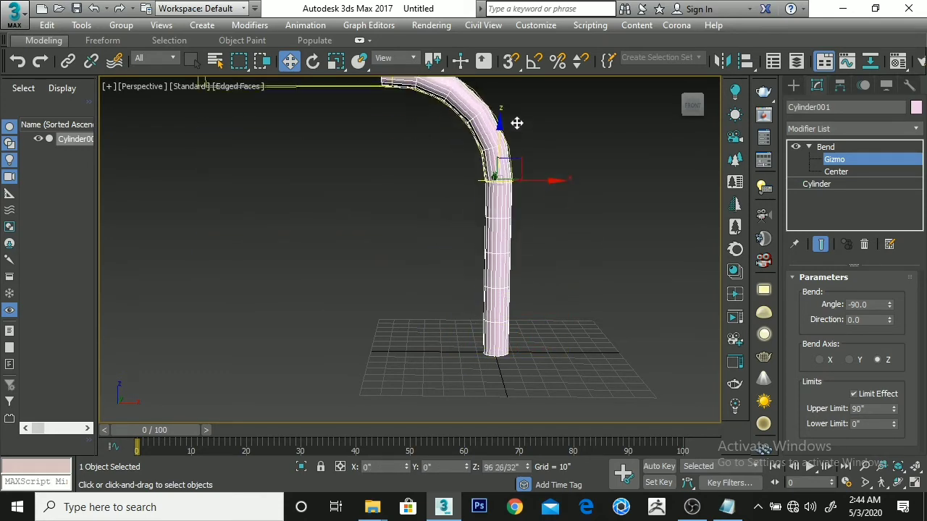
middle_click_drag(514, 136, 472, 247, "alt")
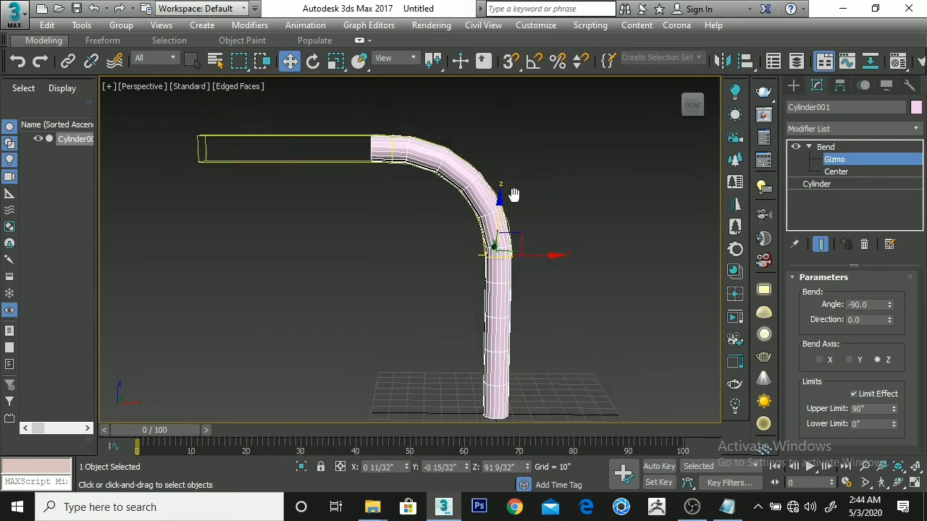
Step: Try an Upper Limit of 140, then set it back to 90 degrees
double_click(874, 410)
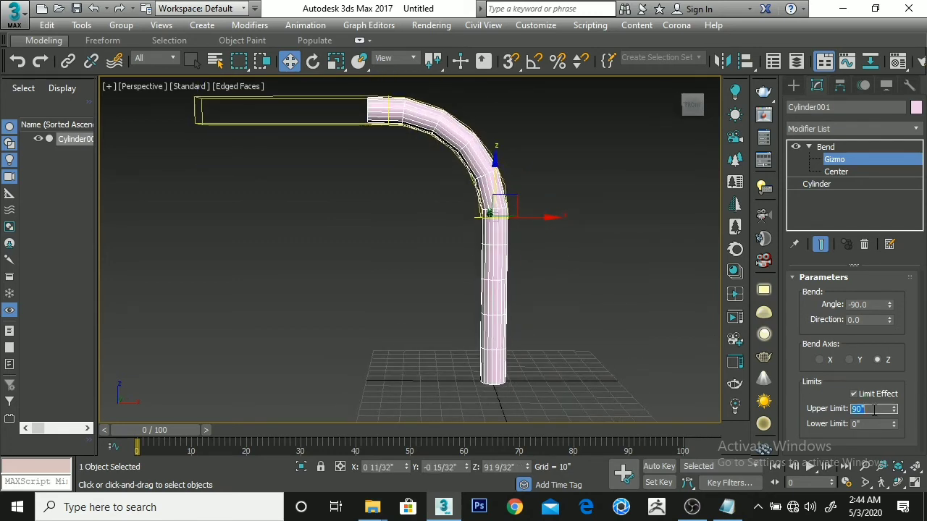
type("140")
key("Return")
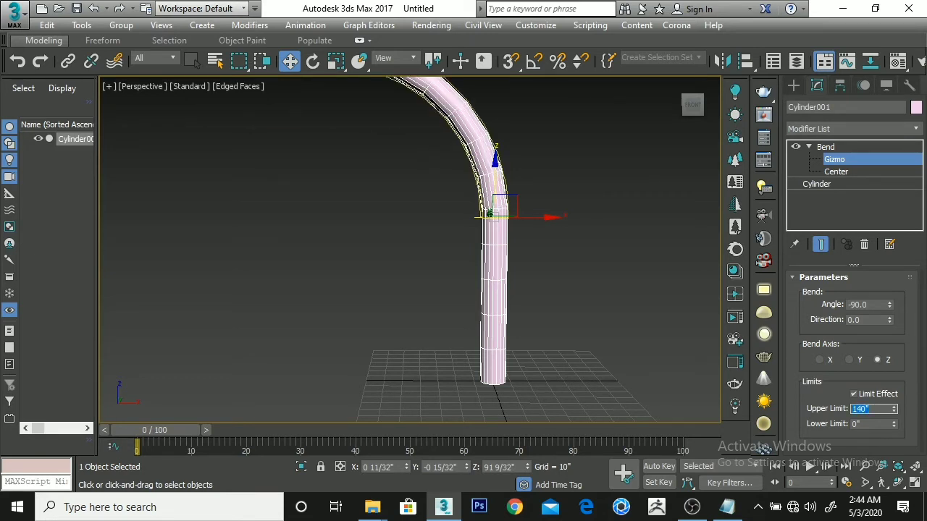
type("90")
key("Return")
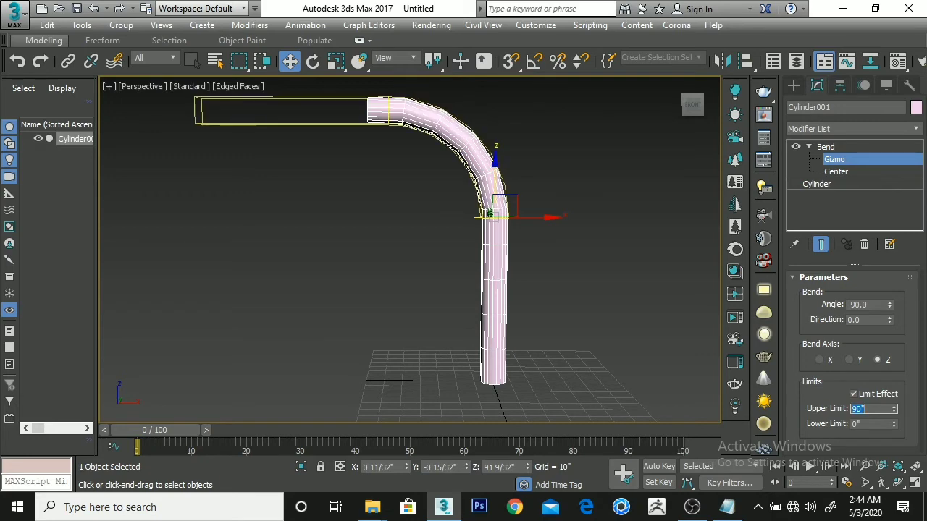
mouse_move(480, 288)
middle_mouse_down("alt")
mouse_move(471, 287)
mouse_move(477, 293)
middle_mouse_up("alt")
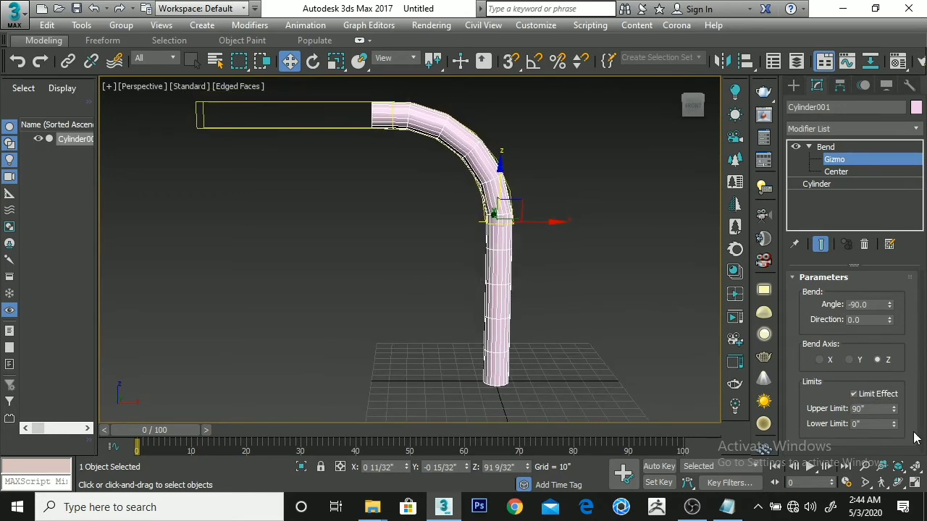
Step: Set the Lower Limit to -30, then -90, then -180 degrees
left_click(871, 425)
type("-3")
type("0")
key("Return")
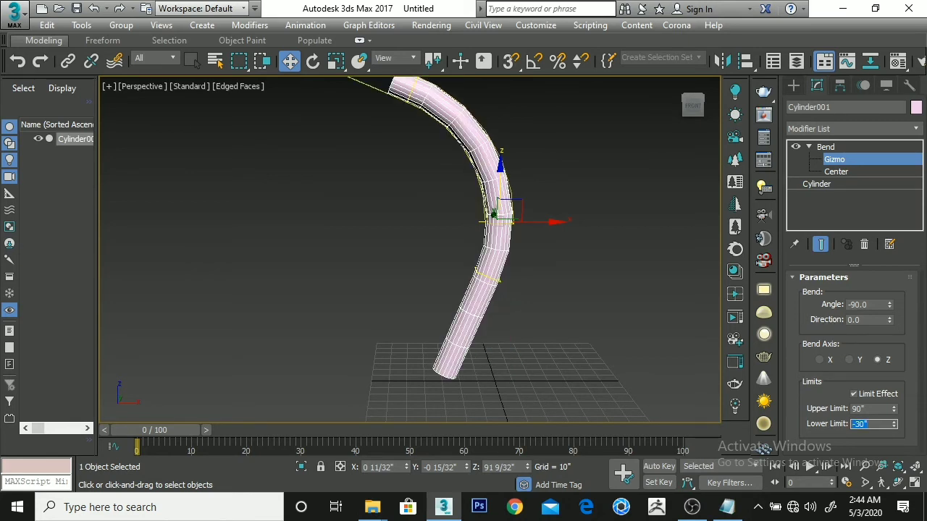
type("-")
key("Return")
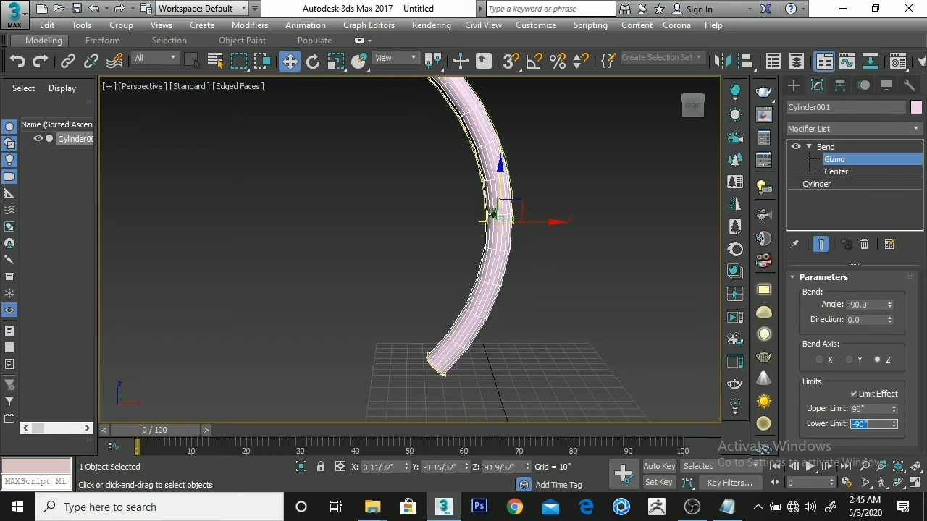
type("-")
key("Return")
Step: Inspect the curved cylinder and reset the Lower Limit to 0 degrees
middle_click_drag(435, 319, 530, 332, "alt")
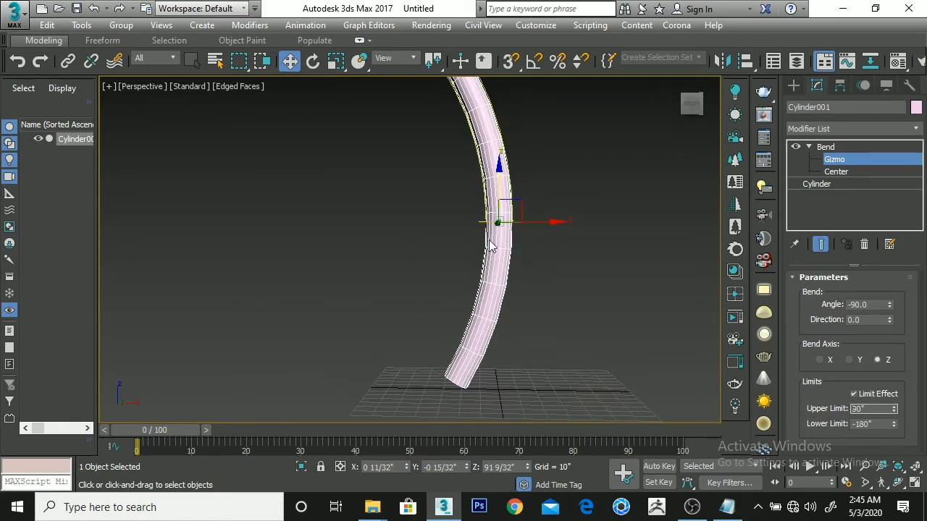
mouse_move(497, 217)
middle_mouse_down()
mouse_move(408, 320)
mouse_move(463, 279)
mouse_move(506, 281)
mouse_move(493, 280)
middle_mouse_up()
scroll(462, 280, "down", 3)
scroll(460, 291, "down", 2)
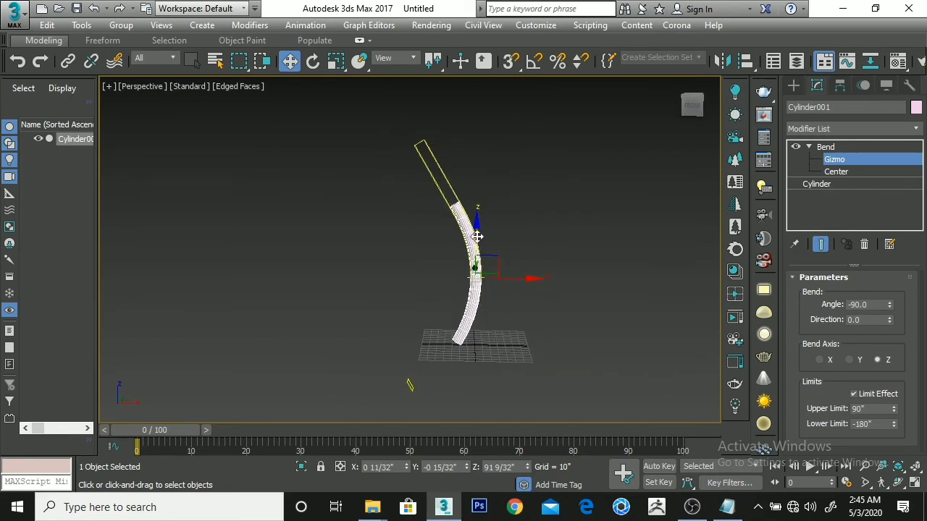
left_click_drag(476, 233, 479, 234)
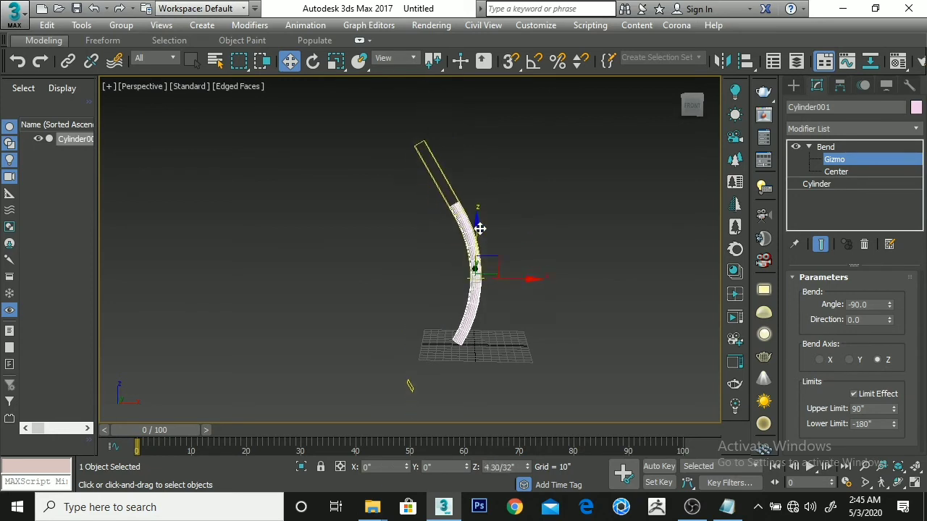
right_click(894, 426)
Step: Set the bend Direction to -35.5
middle_click_drag(516, 310, 500, 310, "alt")
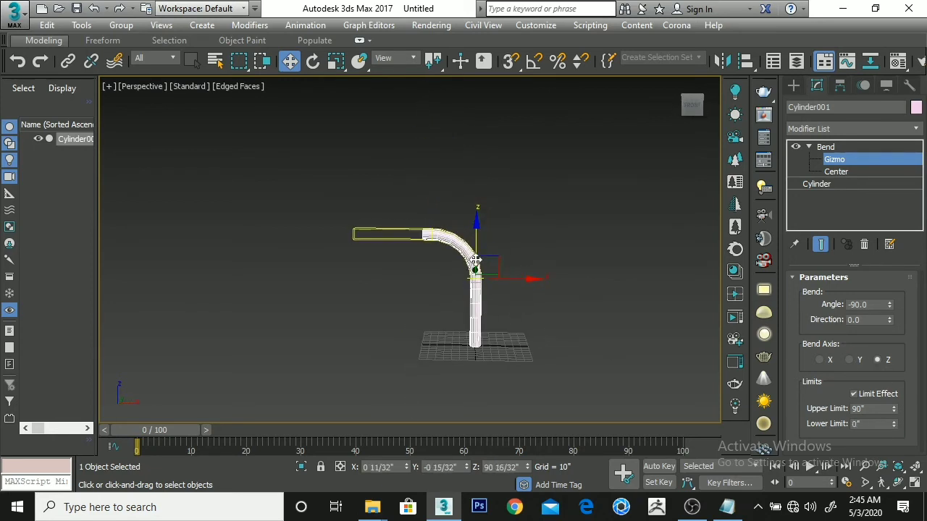
scroll(500, 309, "up", 2)
scroll(493, 315, "up", 2)
scroll(491, 304, "up", 1)
scroll(472, 259, "down", 2)
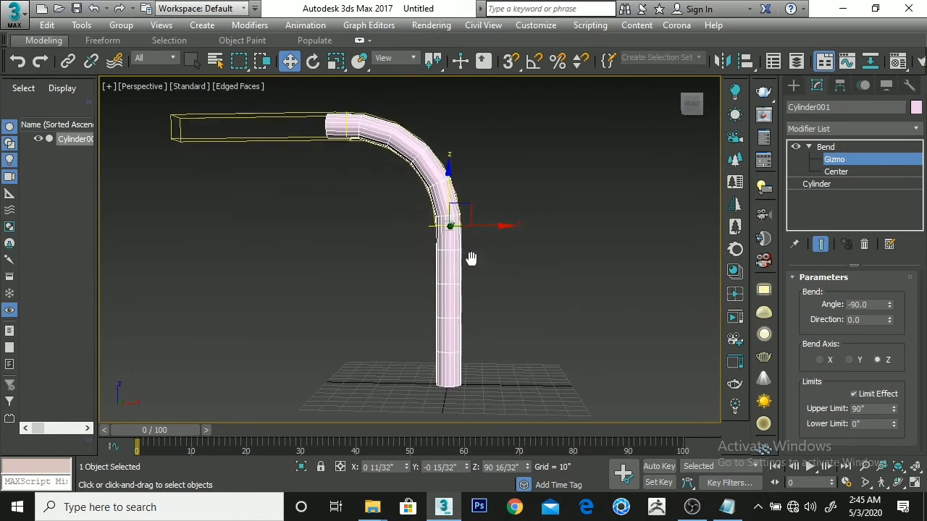
scroll(472, 262, "down", 2)
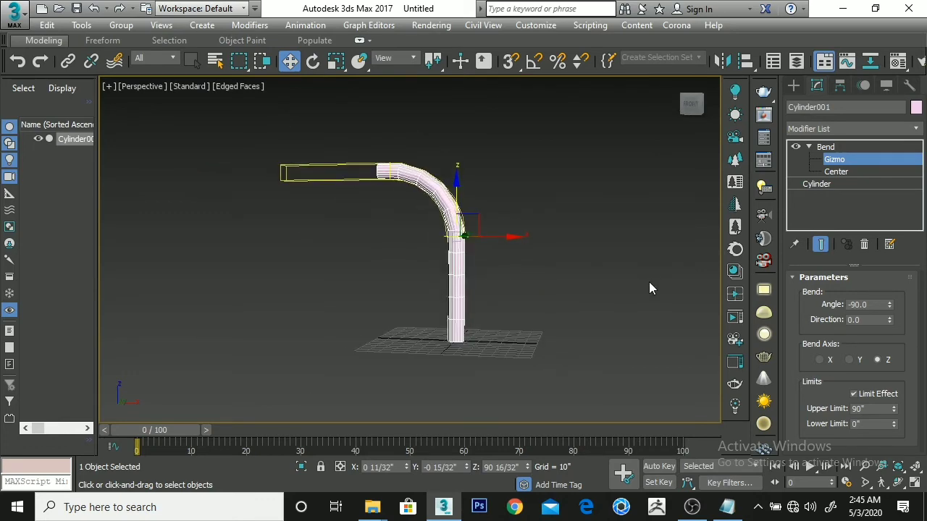
mouse_move(649, 282)
middle_mouse_down("alt")
mouse_move(624, 283)
mouse_move(658, 283)
middle_mouse_up("alt")
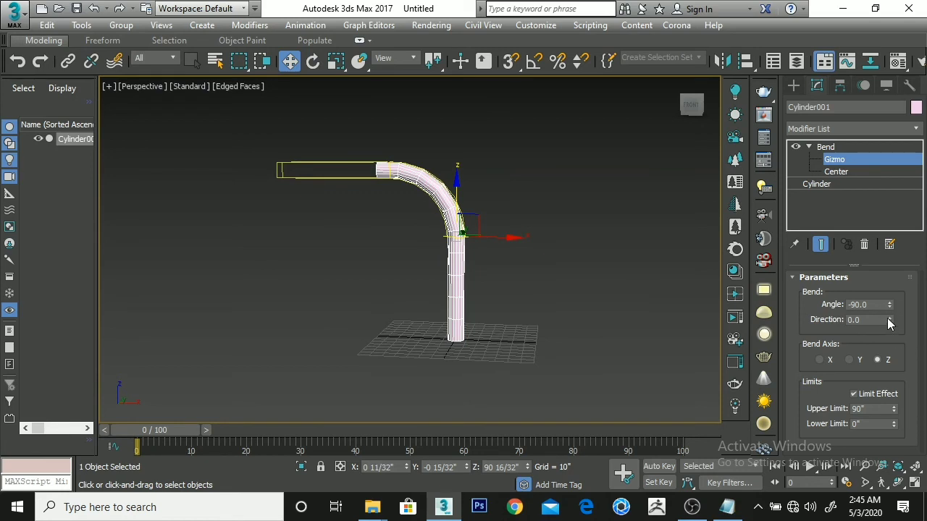
mouse_move(890, 322)
left_mouse_down()
mouse_move(891, 303)
mouse_move(919, 372)
left_mouse_up()
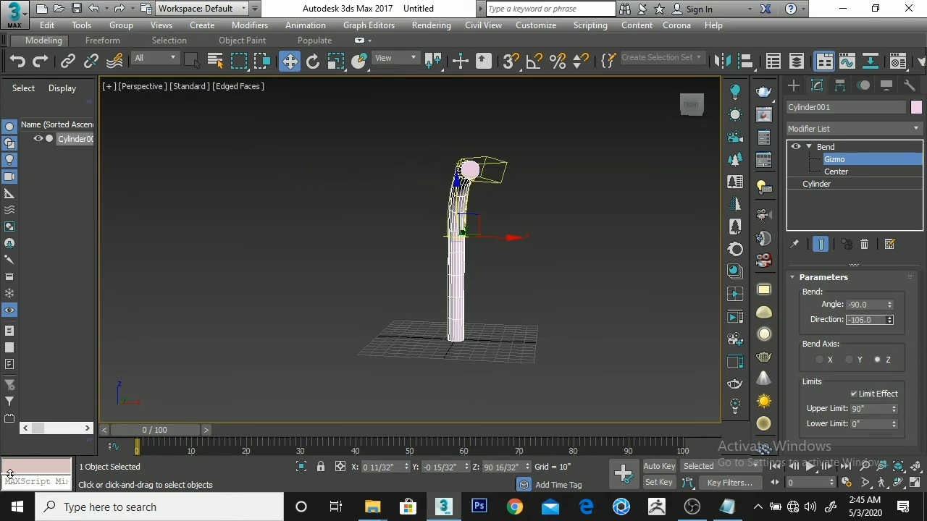
left_click_drag(918, 372, 918, 365)
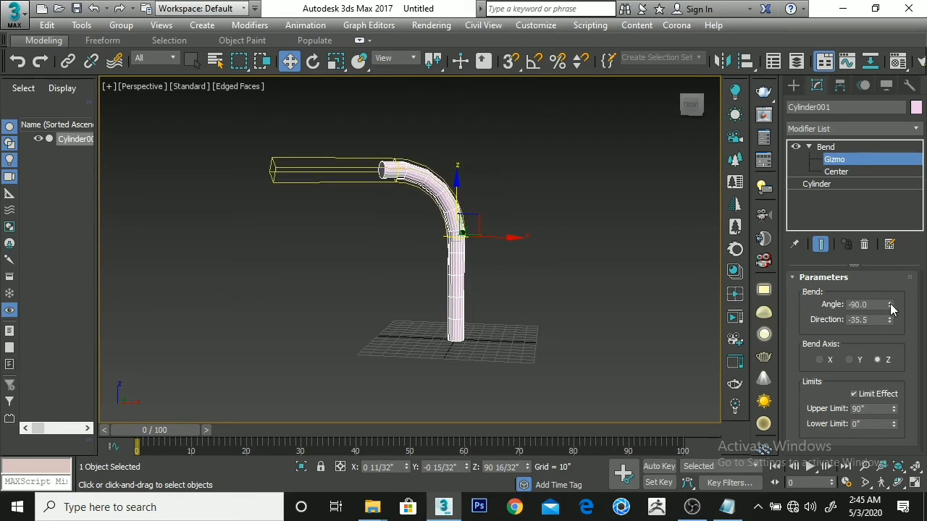
Step: Set the bend Angle to -106, briefly comparing the result with Limit Effect off
mouse_move(890, 308)
left_mouse_down()
mouse_move(893, 235)
mouse_move(29, 67)
left_mouse_up()
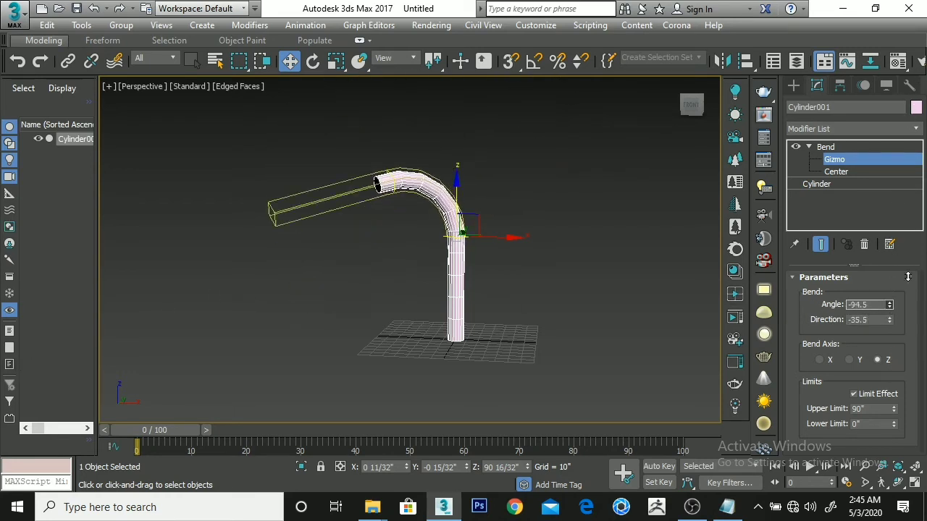
left_click_drag(29, 68, 58, 324)
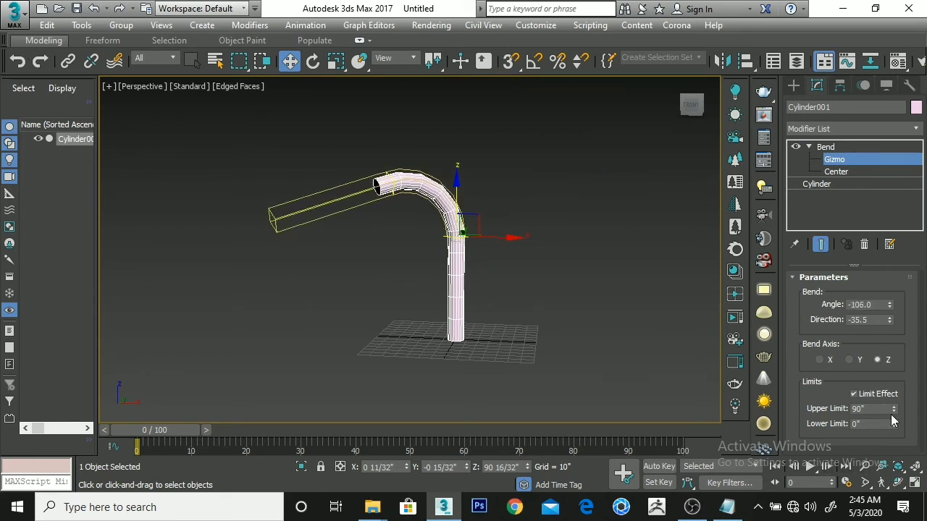
left_click(854, 395)
middle_click_drag(615, 326, 708, 324, "alt")
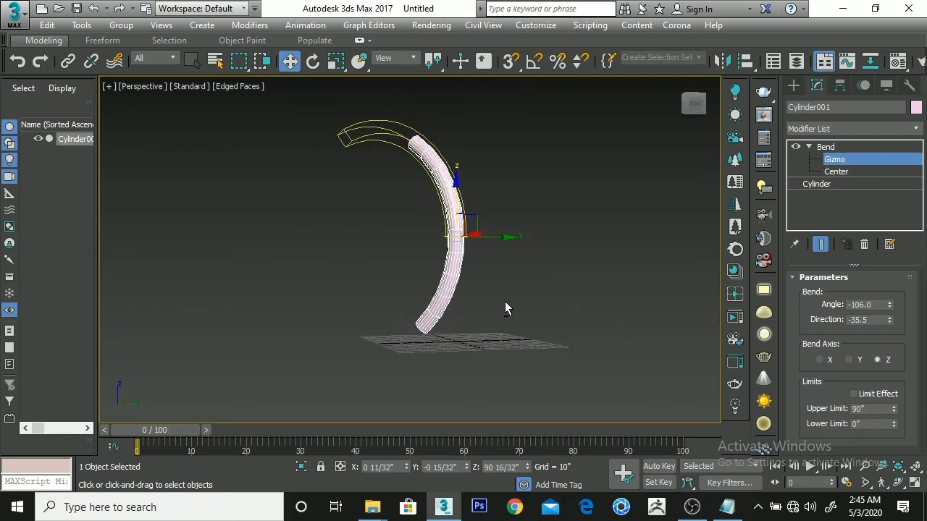
left_click(854, 394)
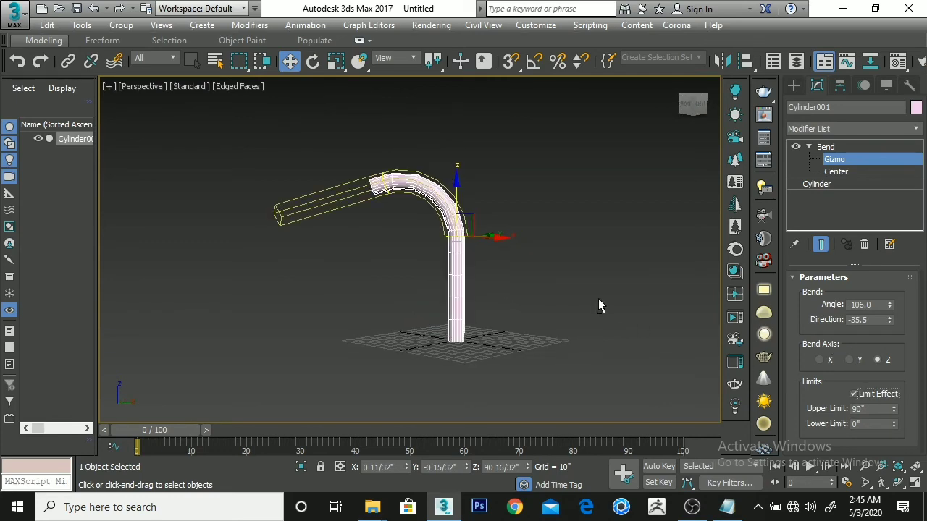
mouse_move(599, 300)
middle_mouse_down("alt")
mouse_move(517, 303)
mouse_move(603, 308)
middle_mouse_up("alt")
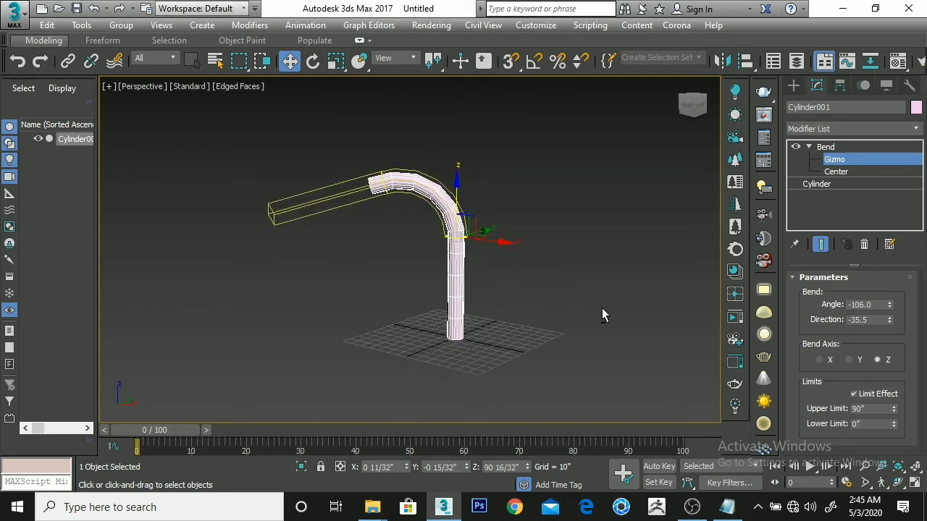
left_click(826, 147)
middle_click_drag(506, 211, 502, 216, "alt")
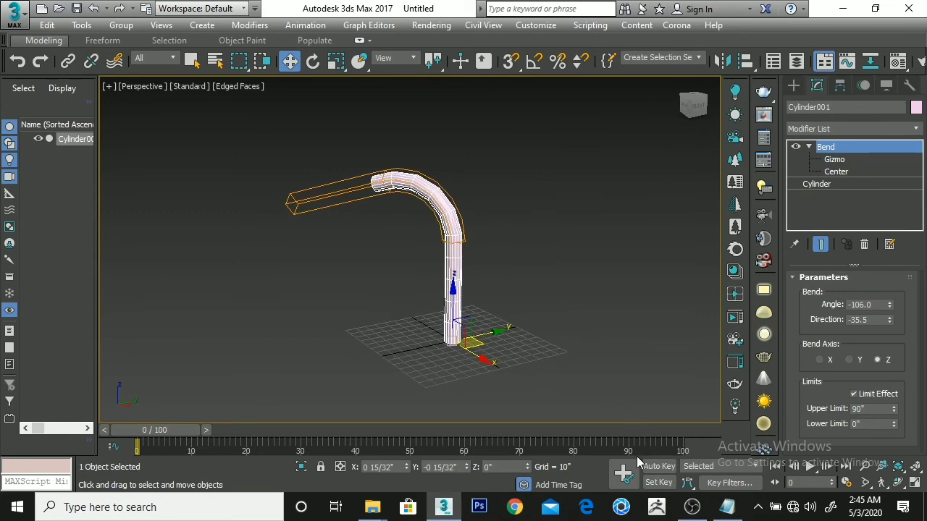
Step: Bring the Notepad tutorial notes forward and add 'Thanks for watching...' below the segments line
left_click(727, 507)
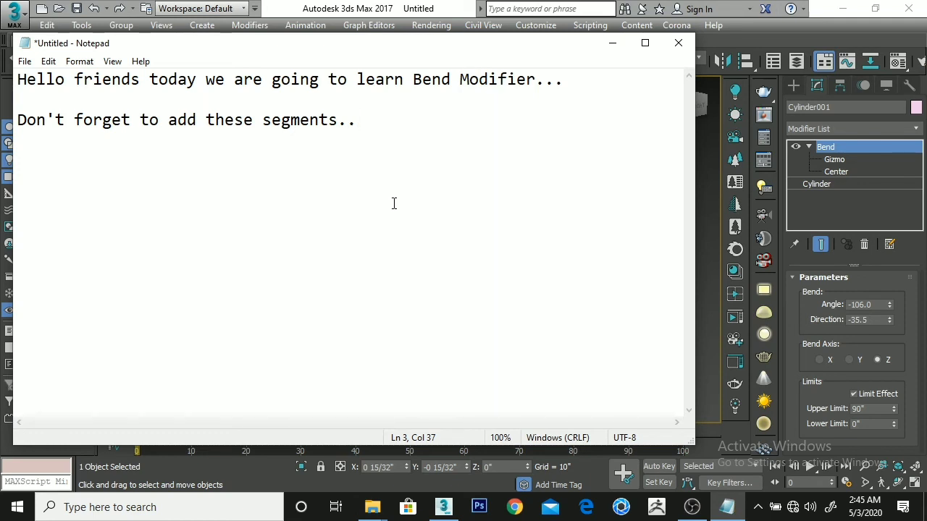
left_click(252, 173)
left_click(365, 127)
key("Return")
key("Return")
key("Return")
type("T")
type("han")
type("ks fo")
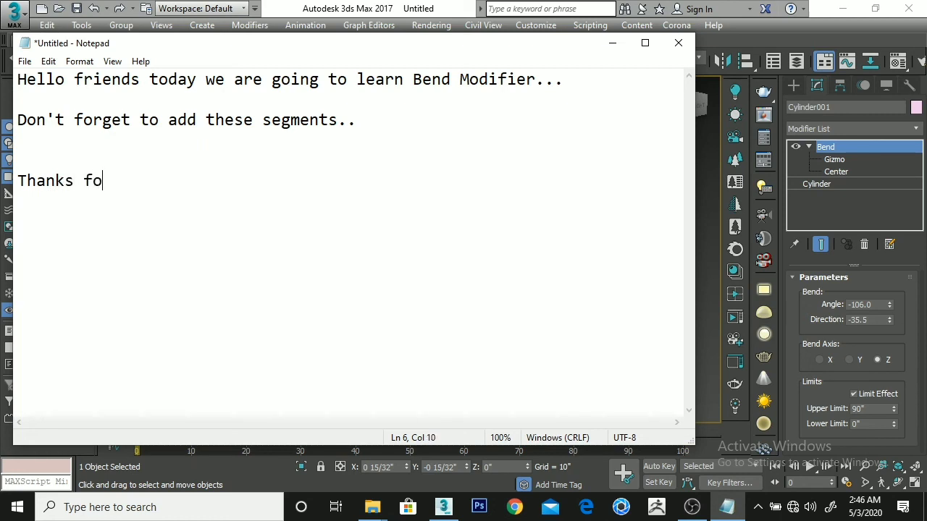
type("r watc")
type("hing")
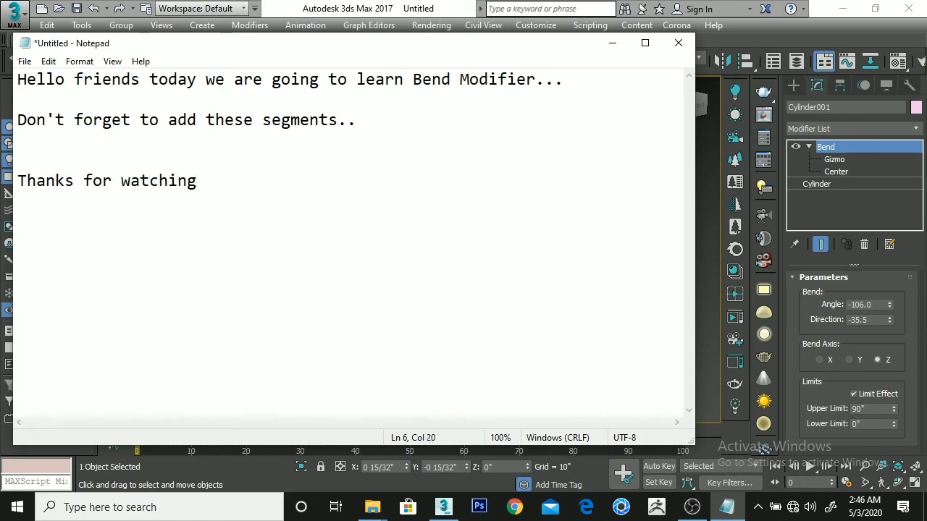
type("...")
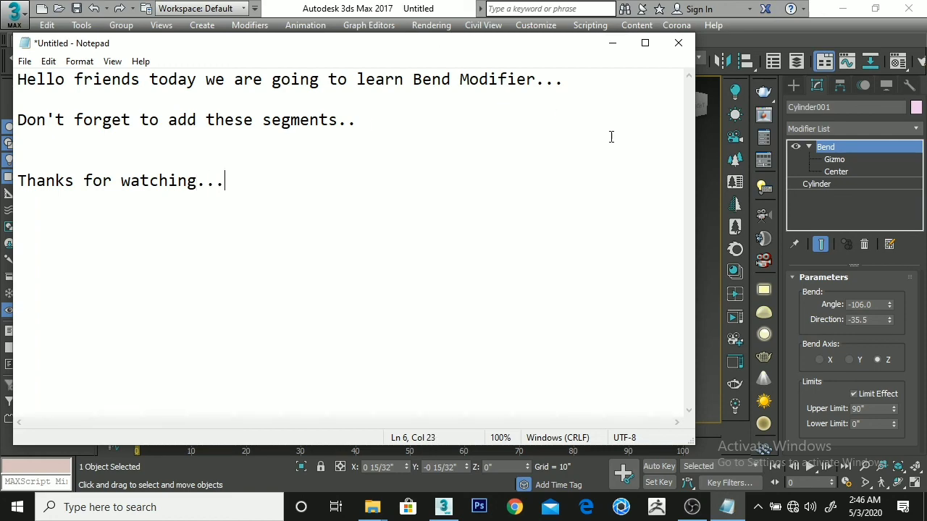